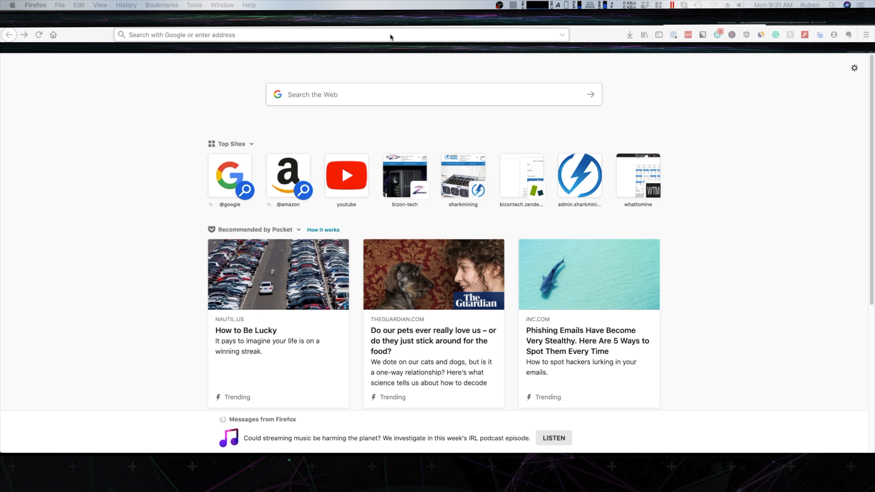
Open the admin.sharkmining.com login page.
left_click(423, 33)
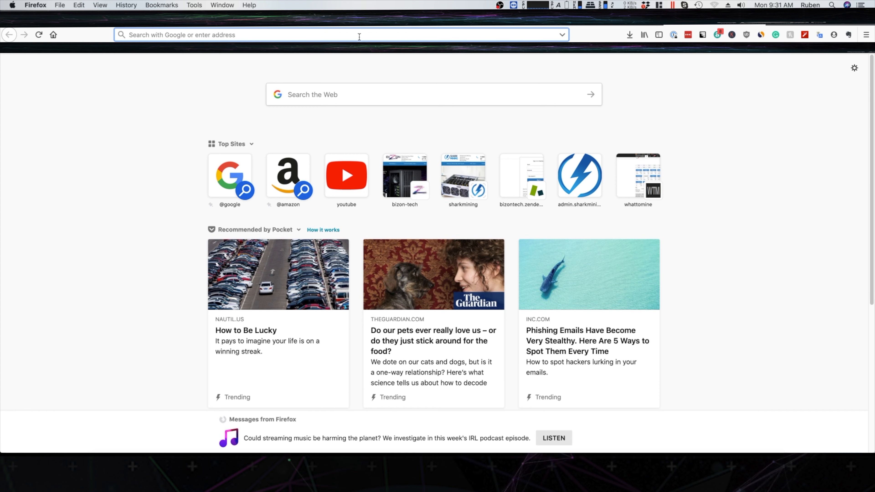
type("admin.sharkmining.com/")
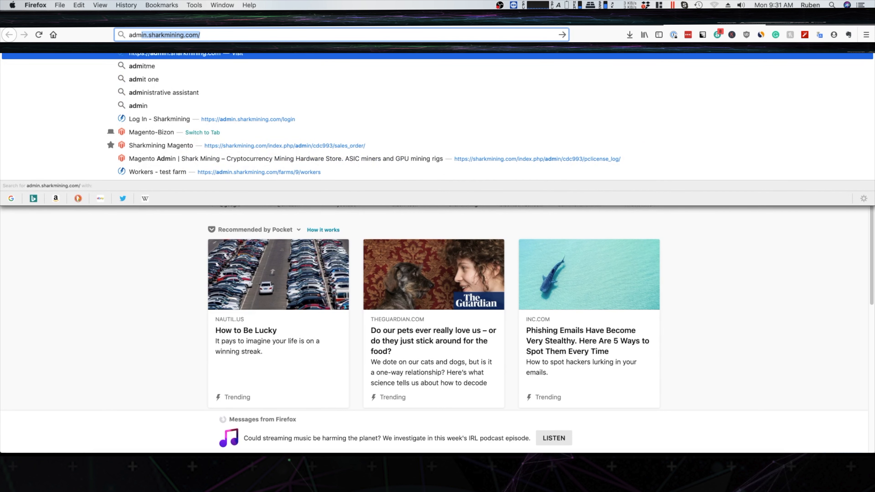
key("Return")
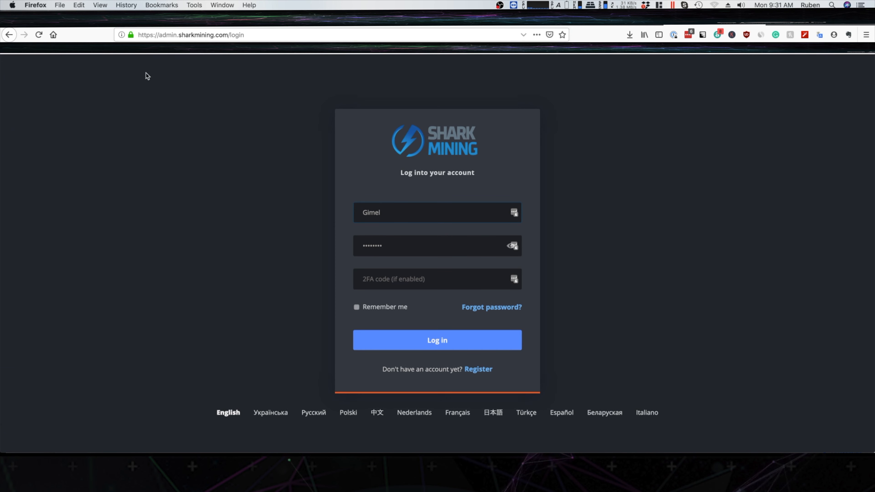
Clear the prefilled login name and select the prefilled password on the login form.
left_click_drag(382, 214, 304, 208)
key("BackSpace")
left_click_drag(387, 248, 294, 237)
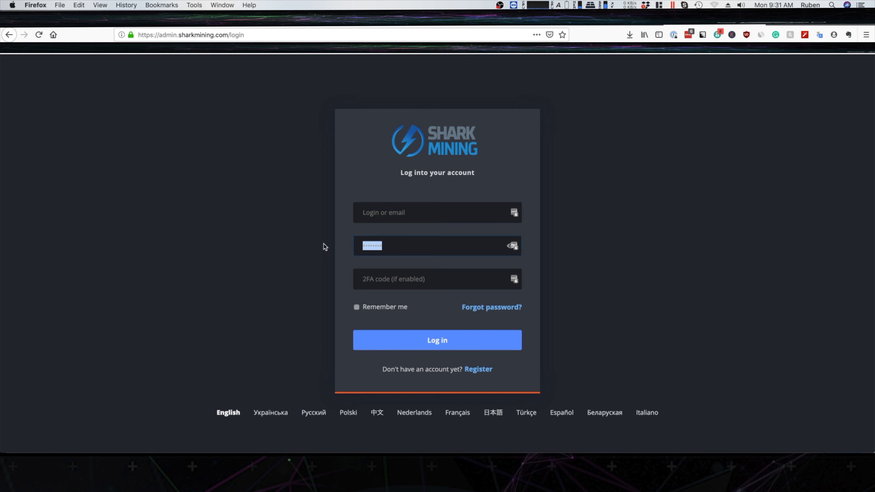
left_click(409, 214)
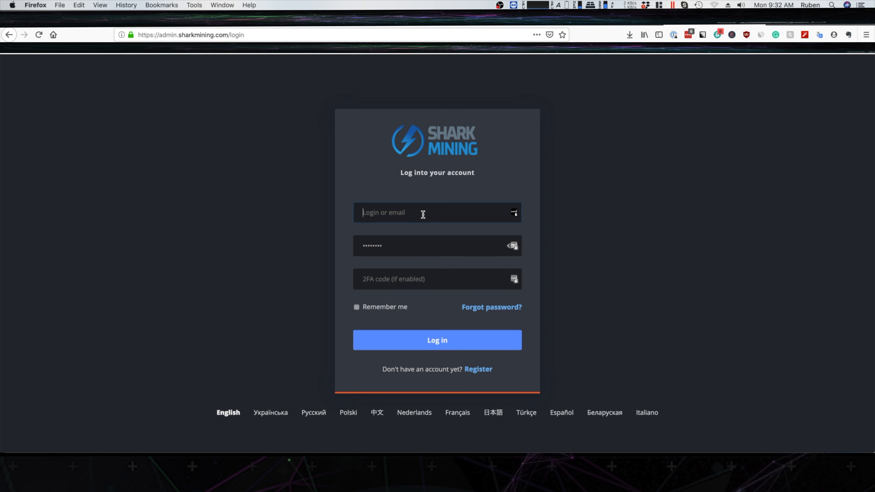
Look at the new account registration form and return to the login page.
left_click(483, 374)
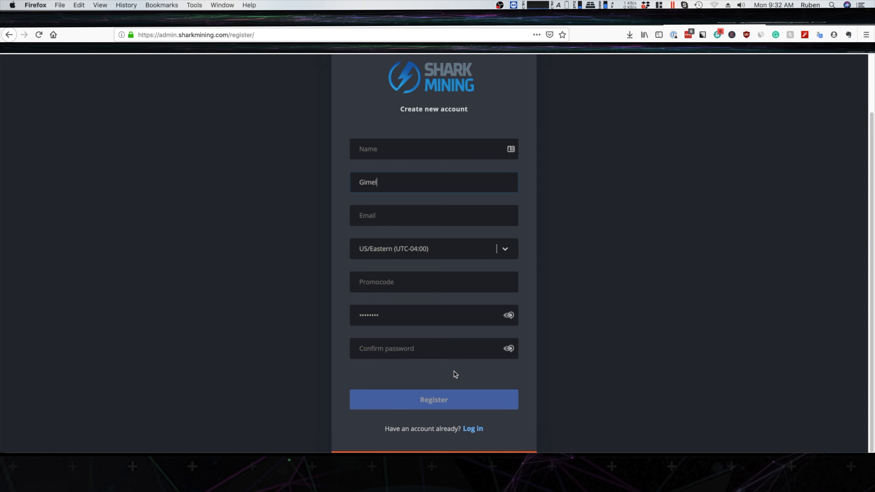
left_click(478, 435)
left_click(157, 122)
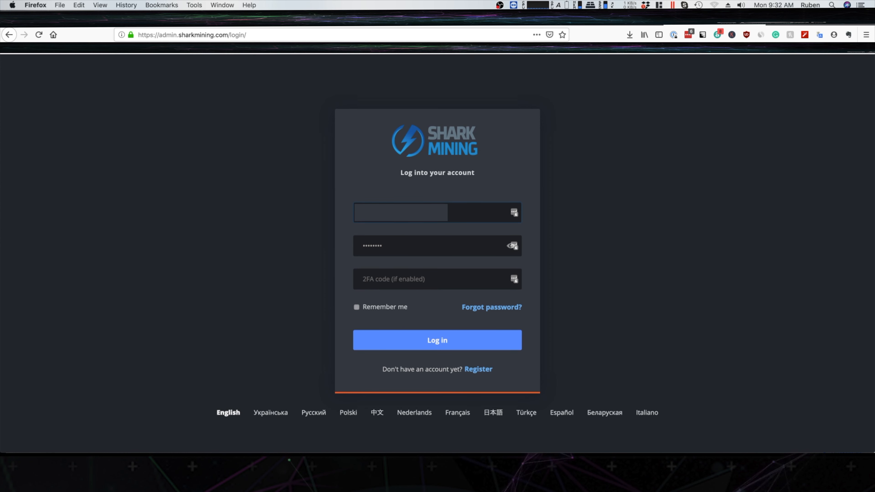
Enter the account password and log in, declining to save the login in the browser.
key("Tab")
type("********")
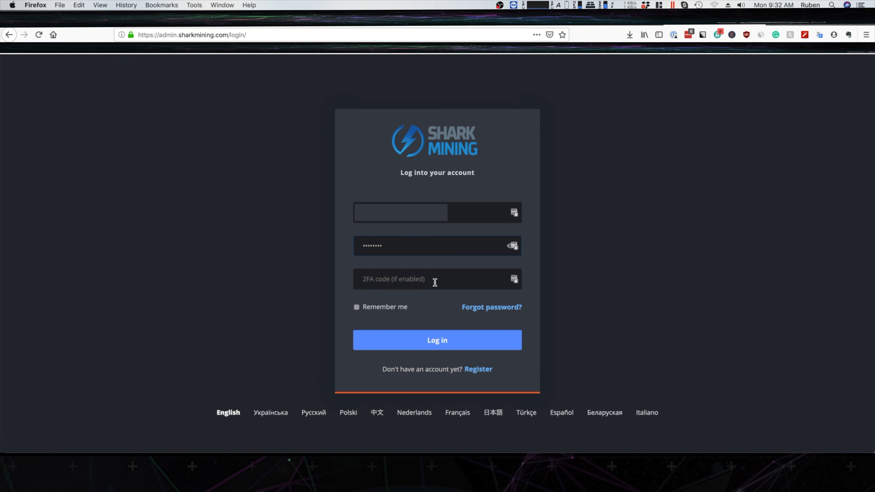
left_click(507, 339)
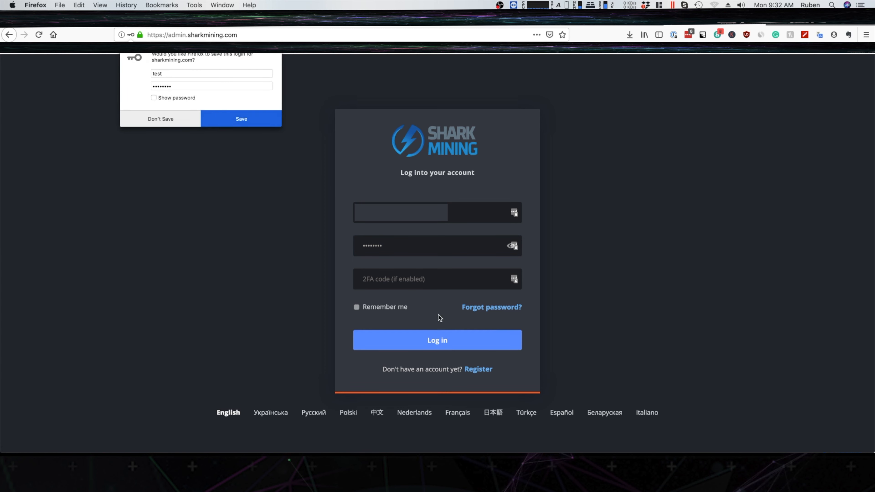
left_click(161, 120)
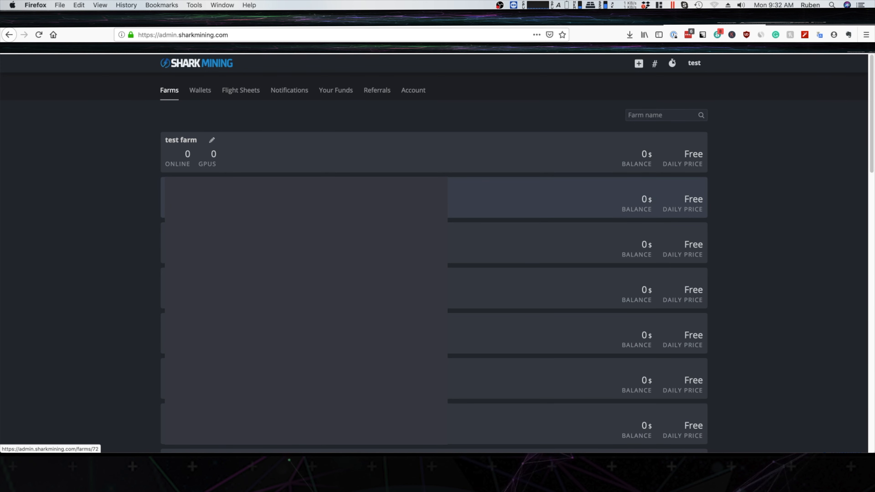
Open the test farm from the farms list.
left_click(235, 157)
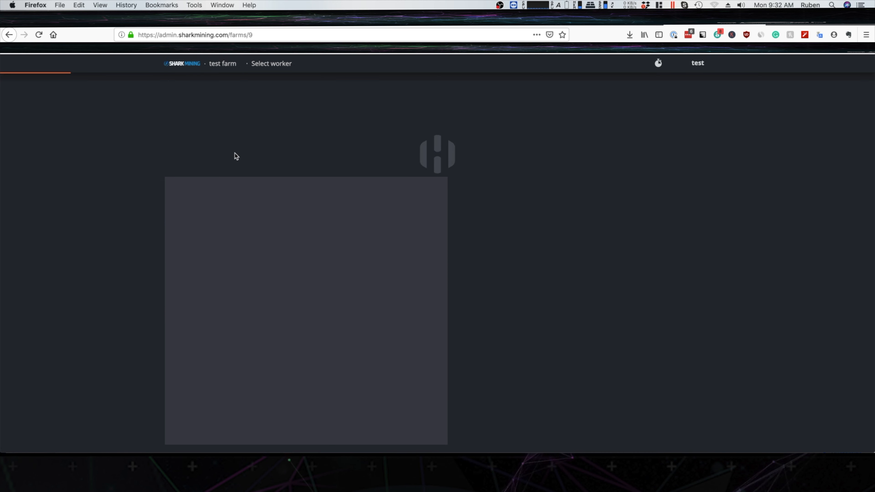
left_click(8, 35)
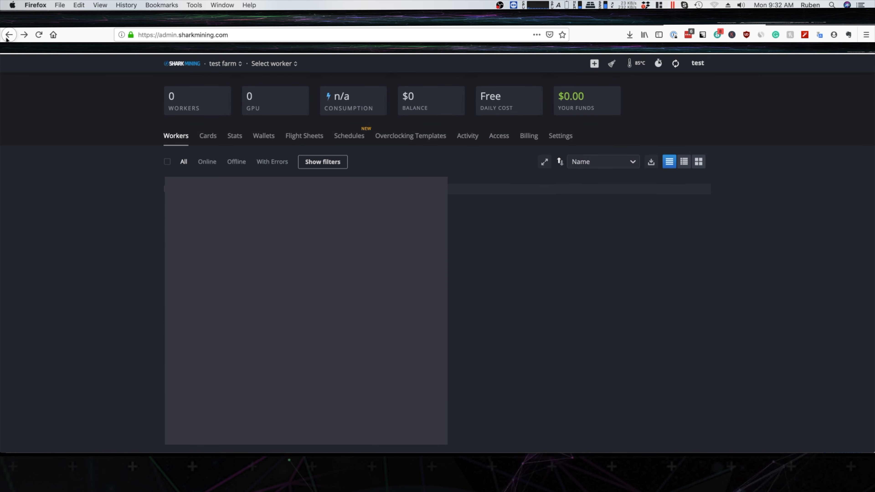
left_click(243, 151)
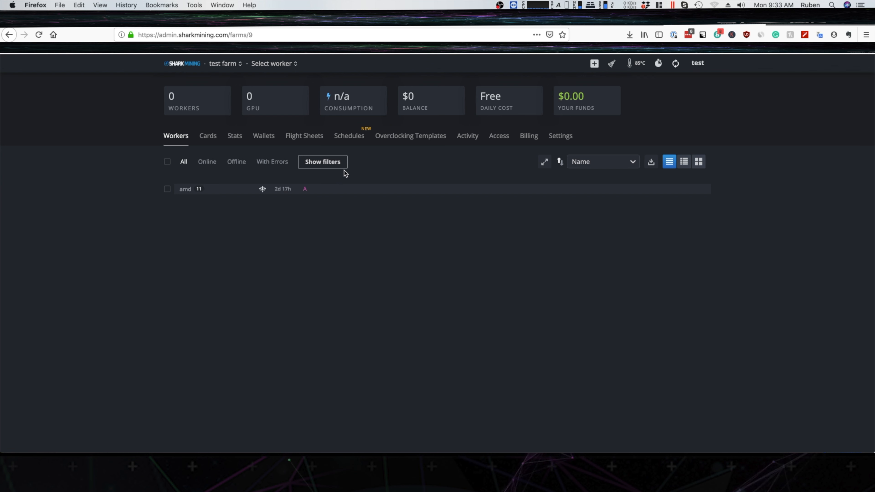
Start adding a GPU worker to the test farm, name it miner1 and enter the worker password.
left_click(594, 63)
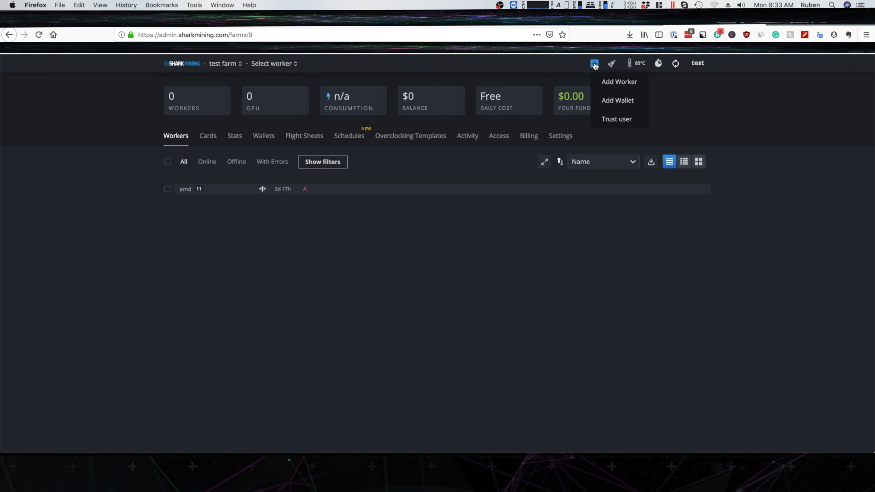
left_click(631, 85)
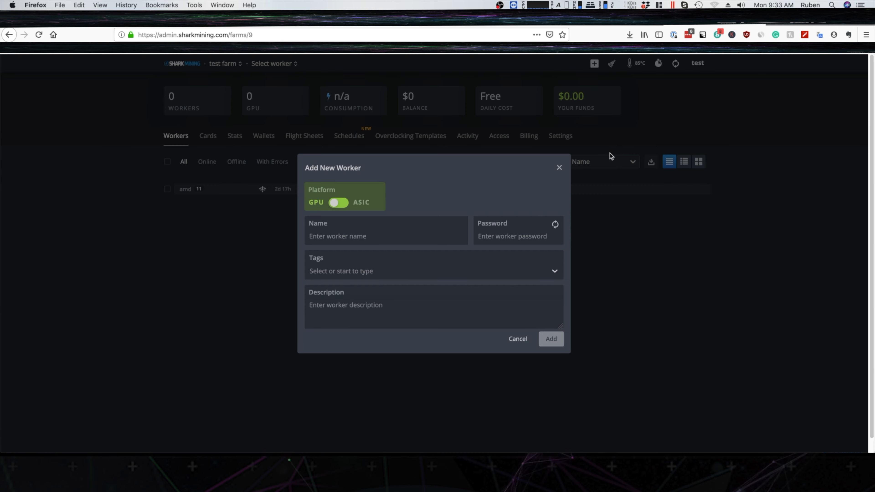
left_click(414, 233)
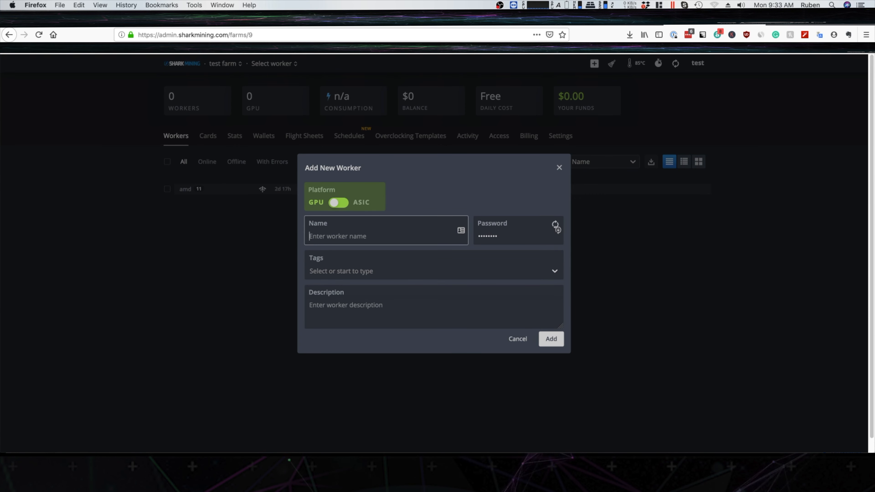
type("miner1")
key("Tab")
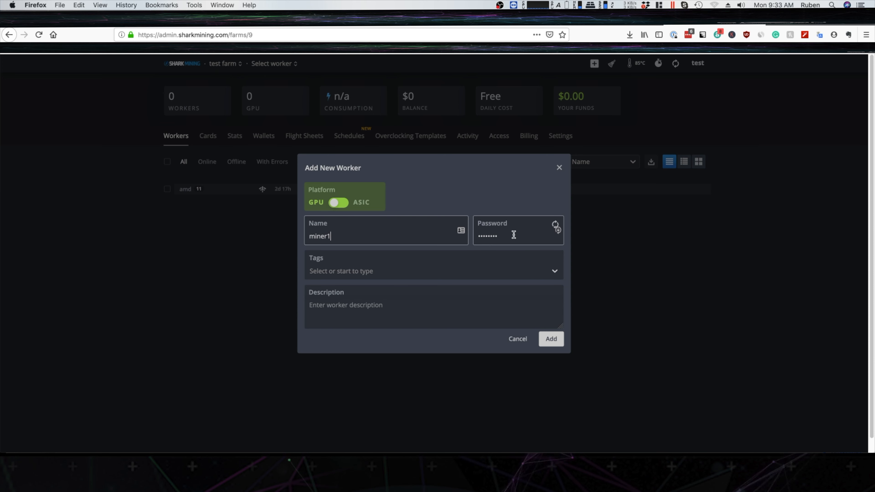
type("********")
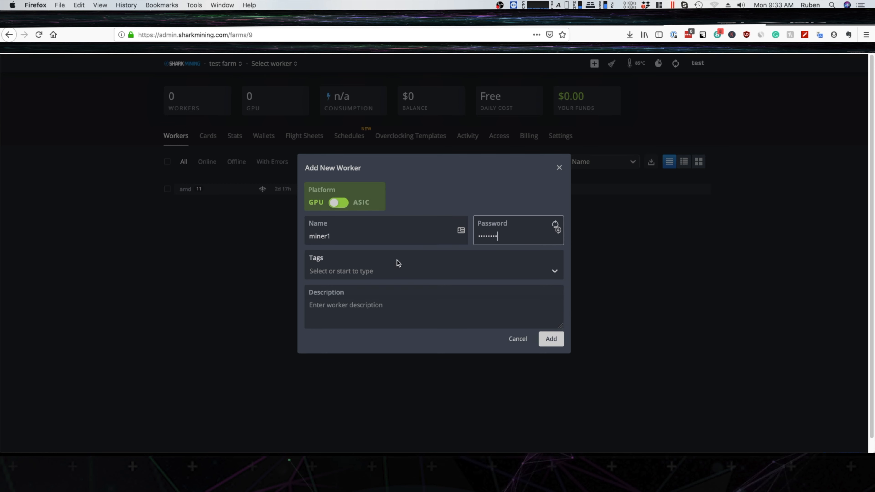
Describe the new worker as "Rig in the livingroom" and add it, declining all offers to save its credentials.
left_click(374, 272)
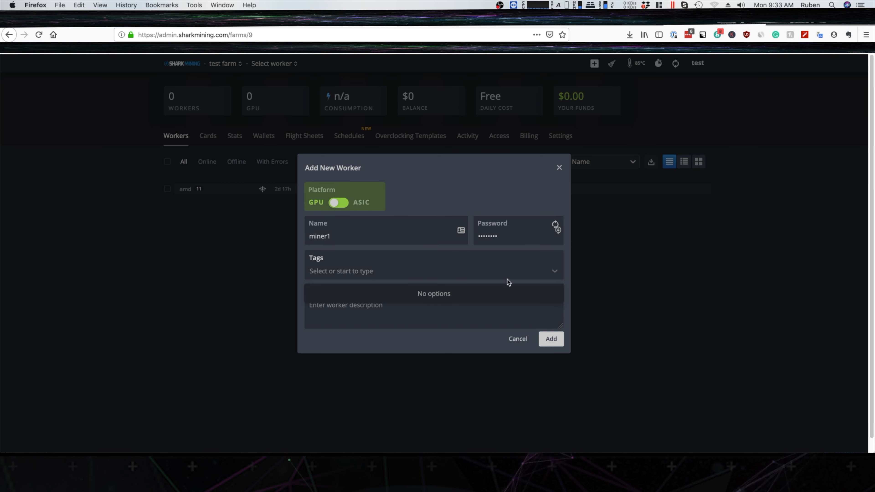
left_click(558, 271)
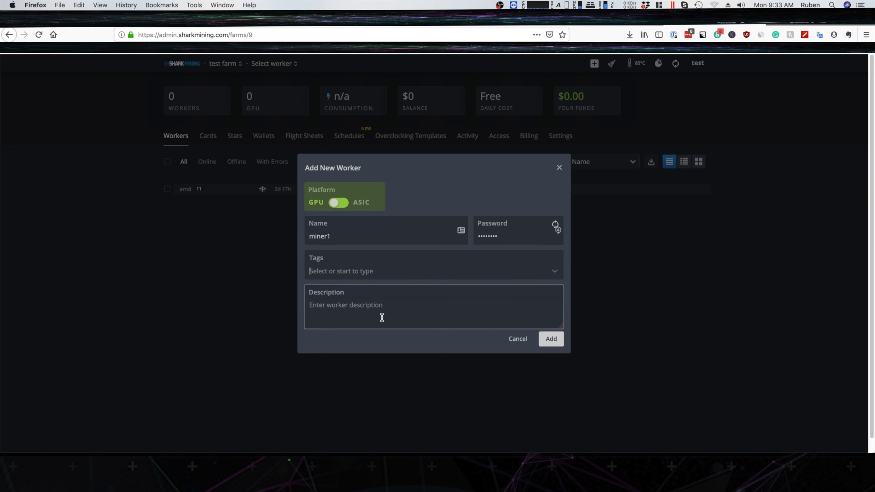
left_click(383, 308)
type("Rig in")
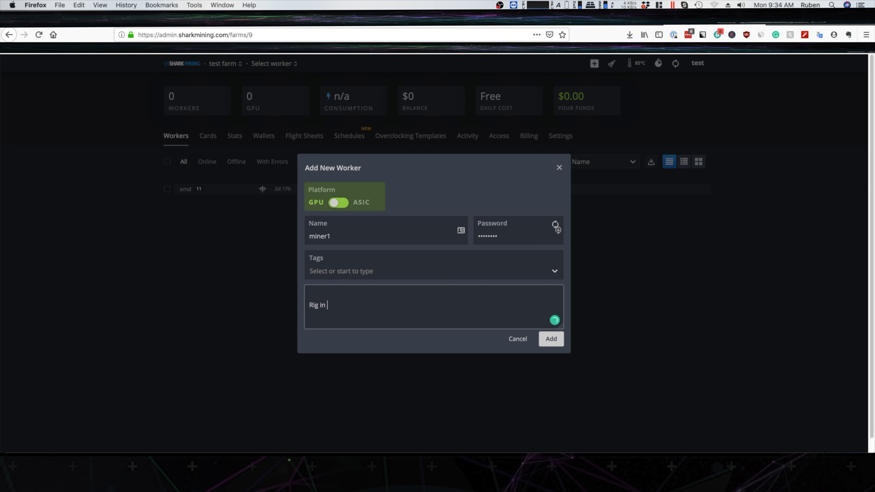
type("the livingroom")
left_click(552, 340)
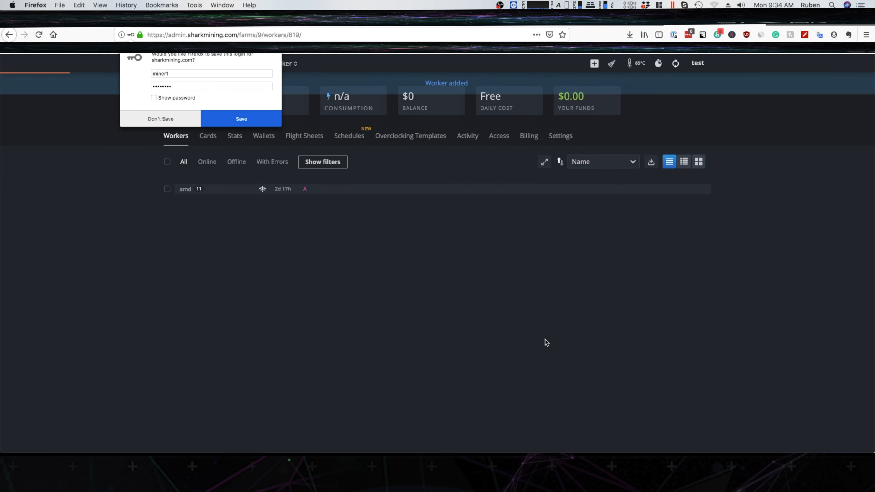
left_click(132, 119)
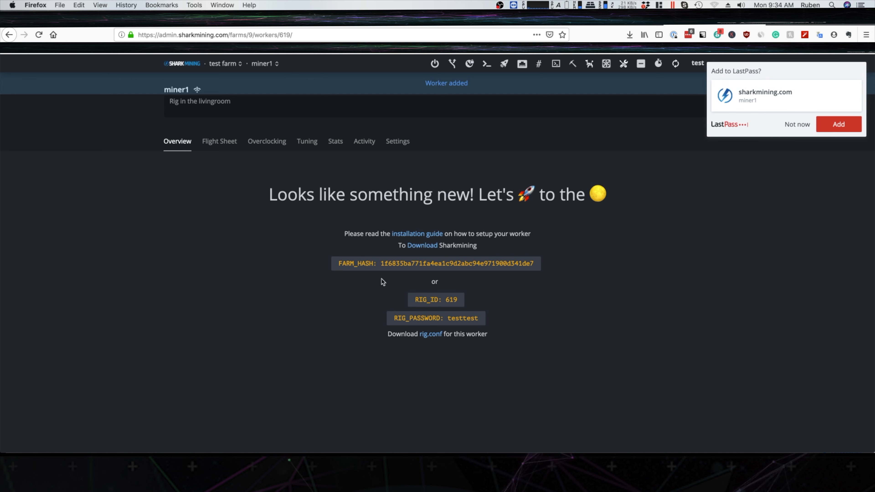
left_click(798, 124)
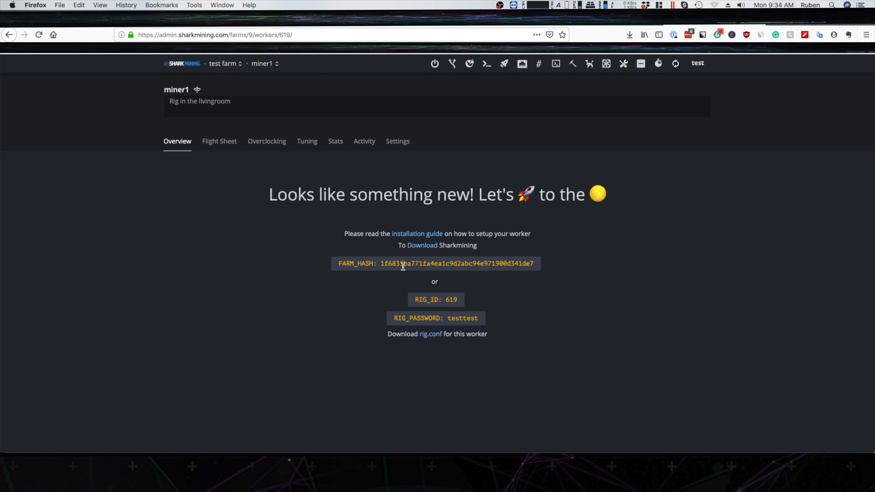
Return to the test farm's workers and examine the GPU list and system details of the amd worker.
left_click(219, 67)
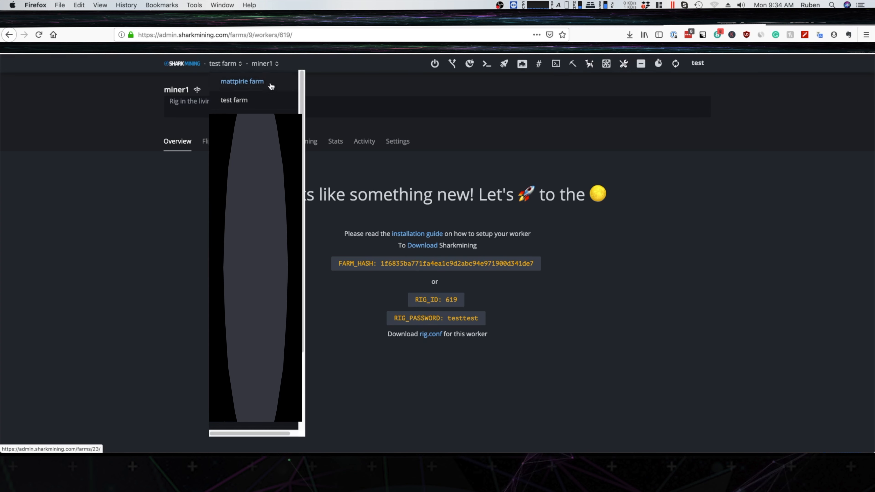
left_click(224, 65)
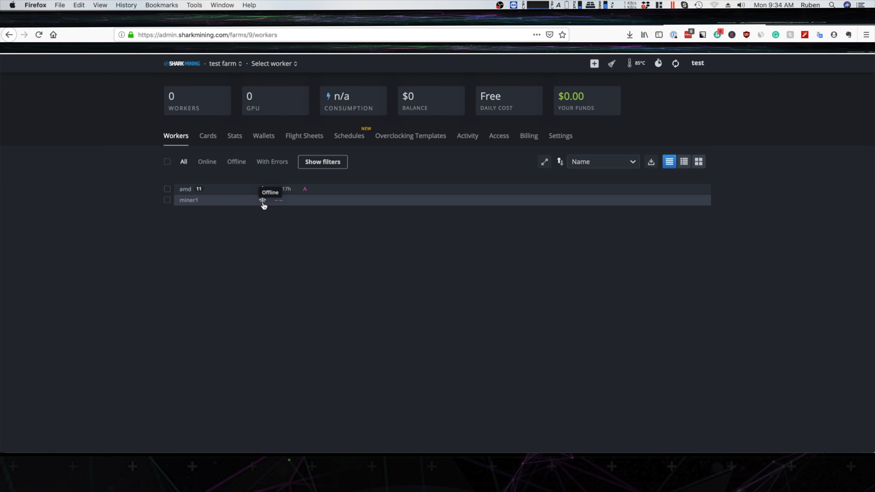
left_click(188, 192)
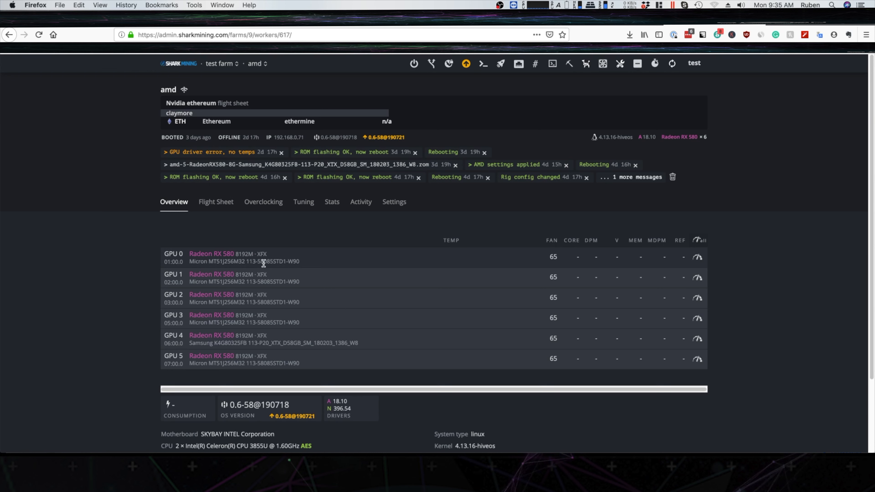
left_click_drag(241, 254, 285, 255)
left_click(565, 254)
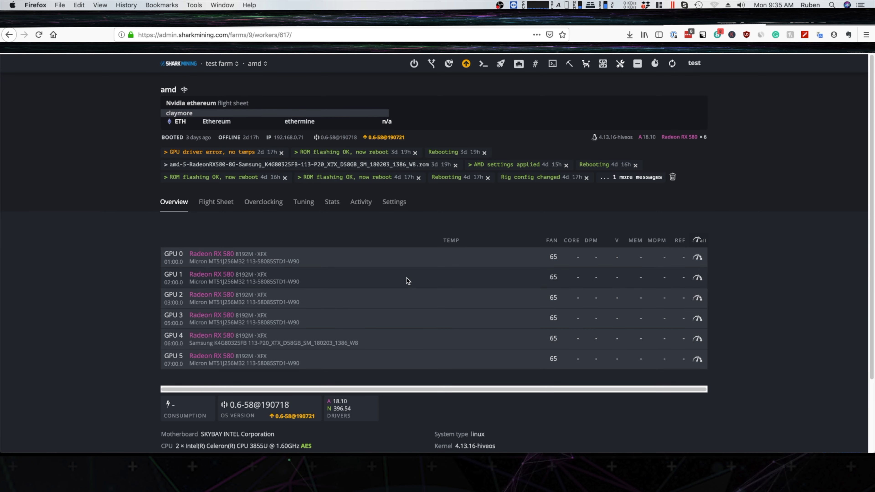
scroll(407, 279, "down", 3)
scroll(396, 274, "up", 3)
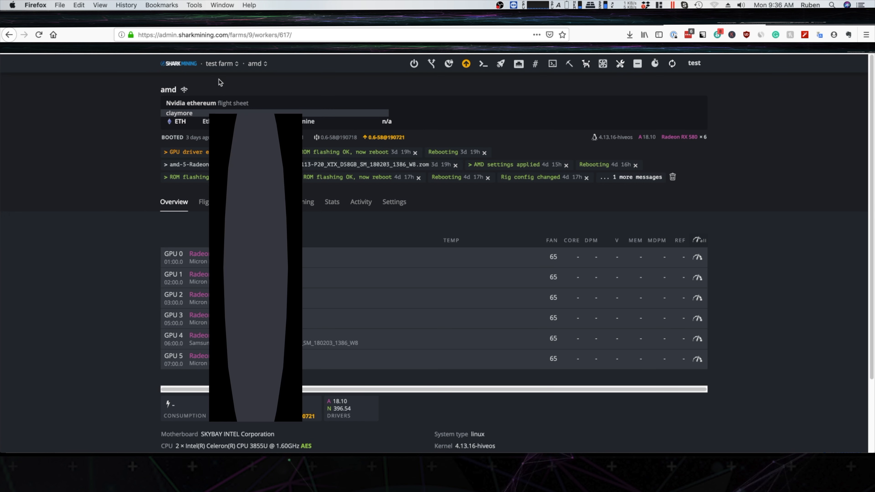
Open the test farm's wallets and look through the list, including the address of the ETH wallet.
left_click(219, 64)
left_click(241, 99)
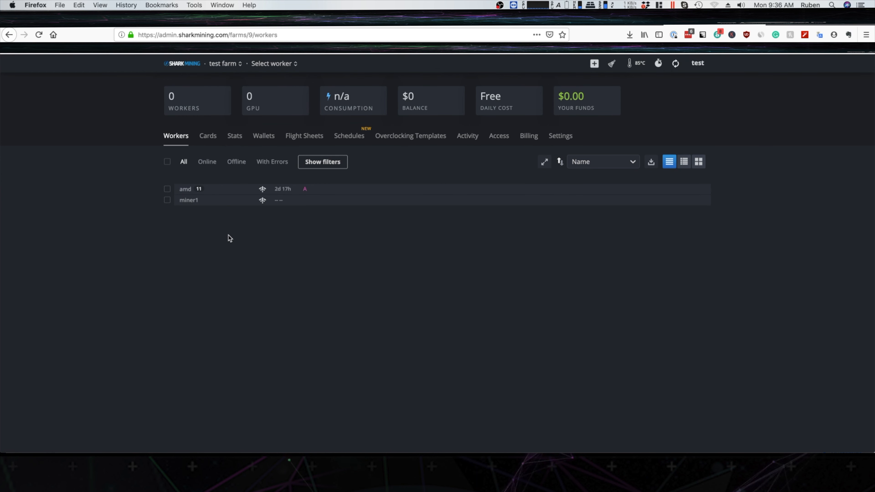
left_click(261, 143)
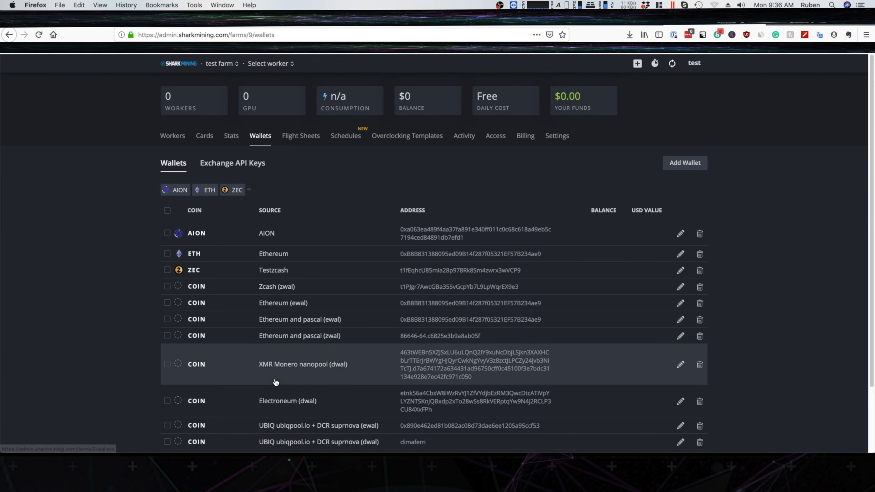
scroll(391, 357, "down", 3)
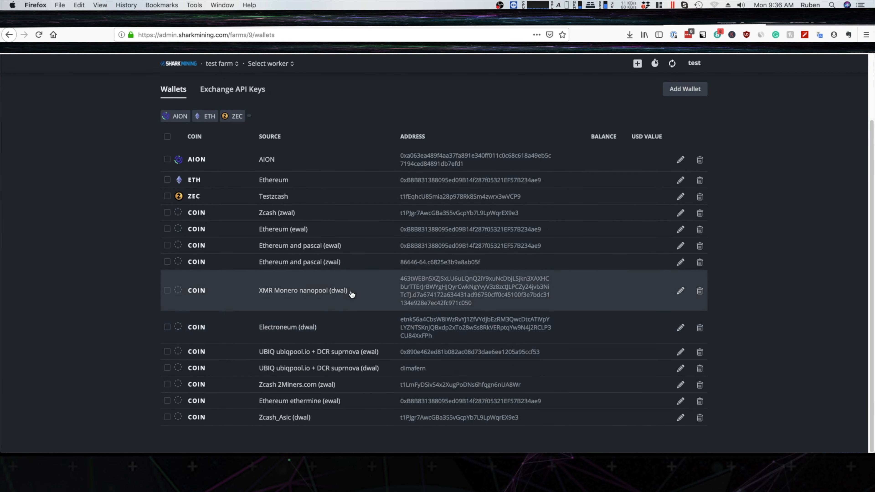
scroll(344, 362, "up", 3)
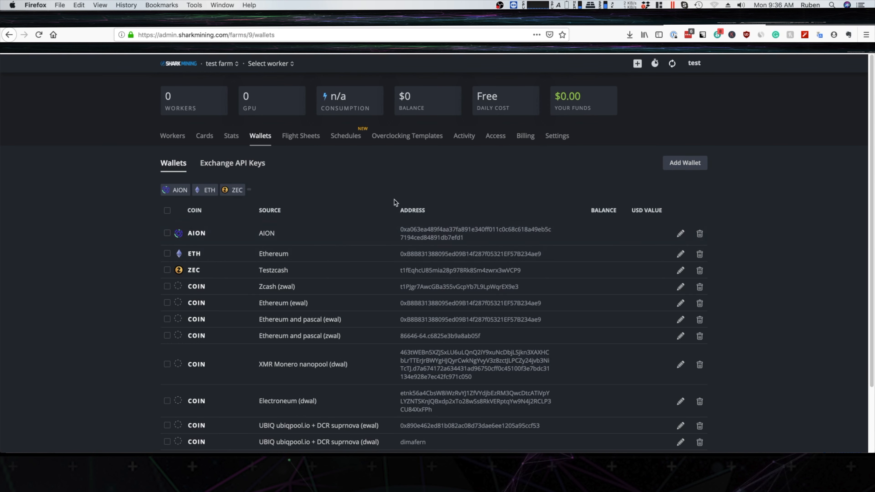
left_click_drag(542, 258, 396, 255)
key("super+c")
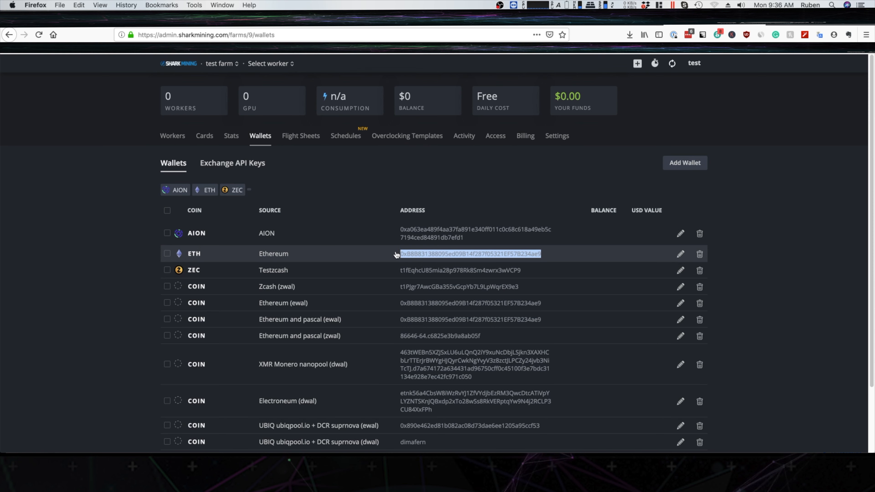
left_click(429, 254)
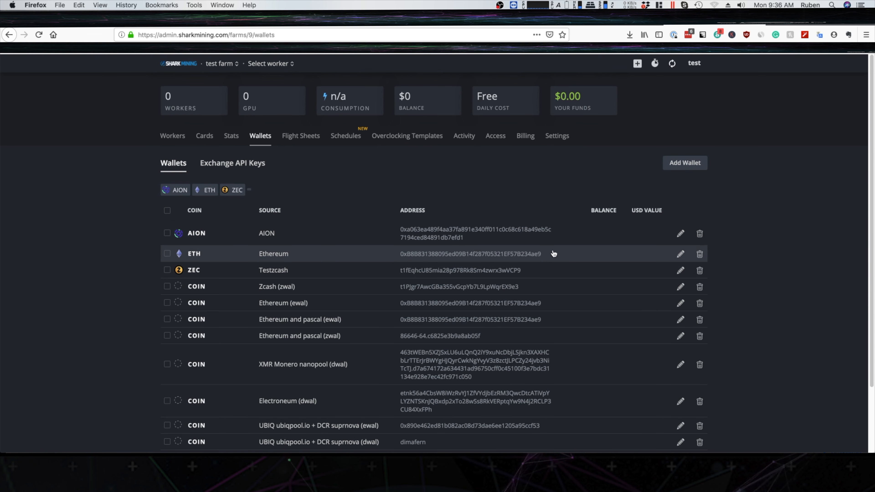
Start a new wallet in the test farm, choose ETH as its coin and paste the copied wallet address.
left_click(687, 164)
left_click(358, 166)
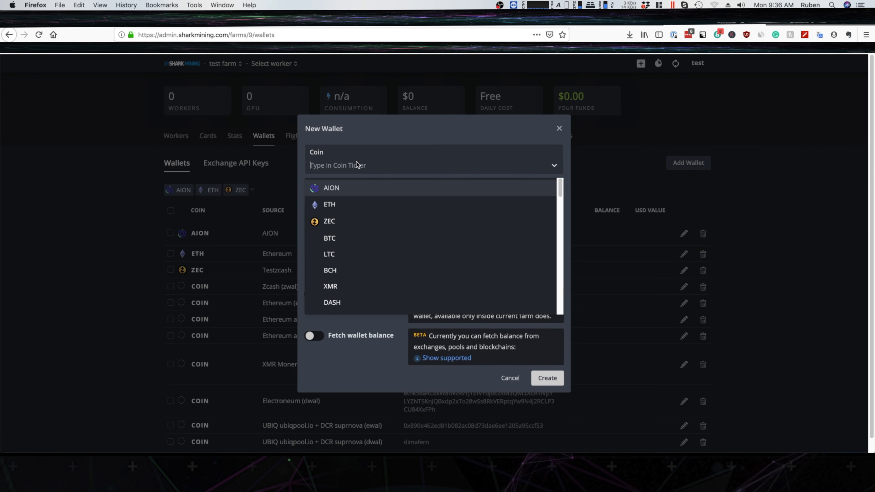
scroll(396, 259, "down", 10)
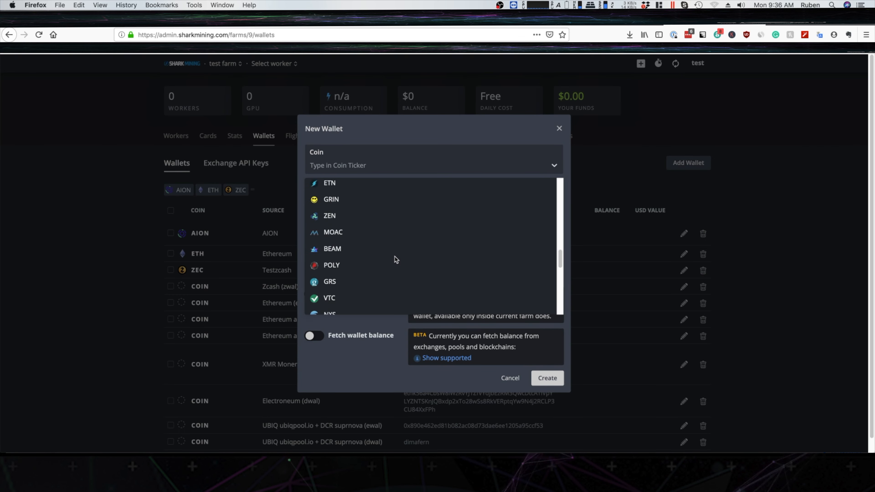
scroll(396, 259, "up", 10)
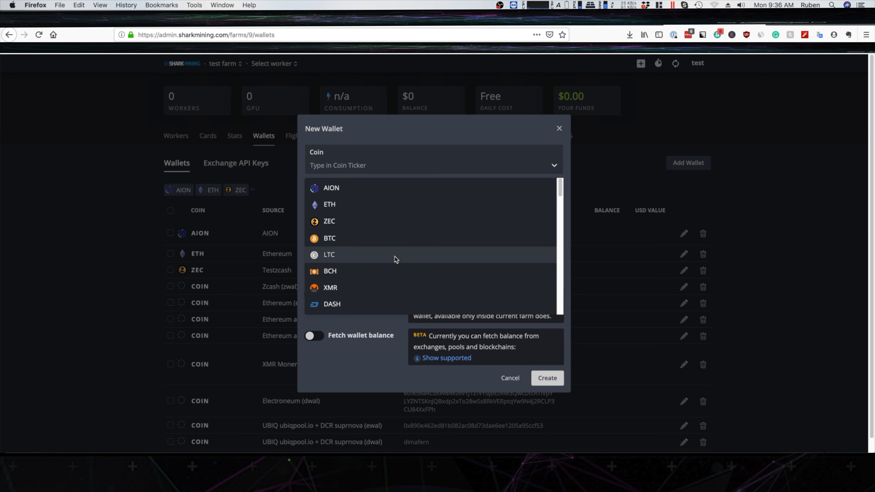
left_click(330, 205)
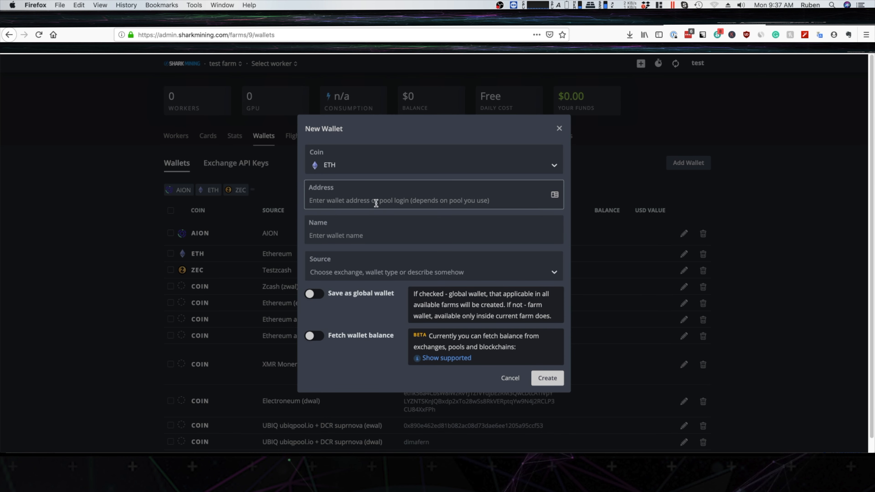
key("super+v")
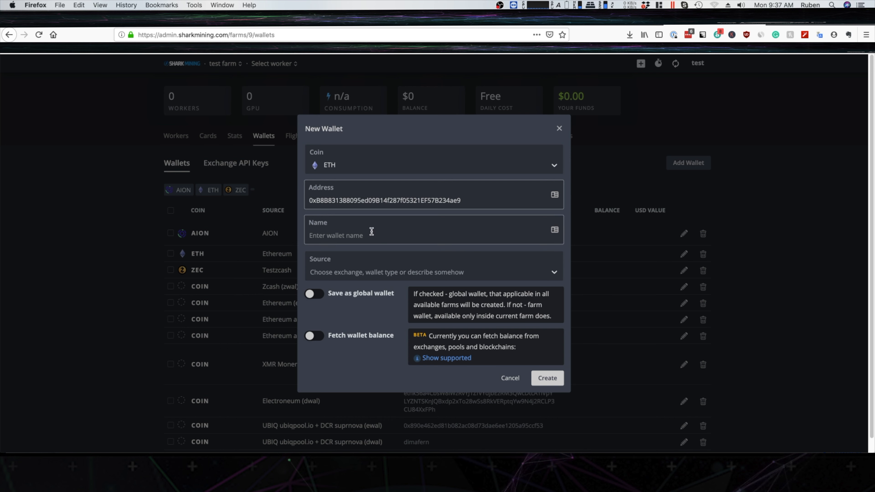
Name the new ETH wallet "Ethereum AMD" and create it without a source.
left_click(377, 232)
type("Ethereum")
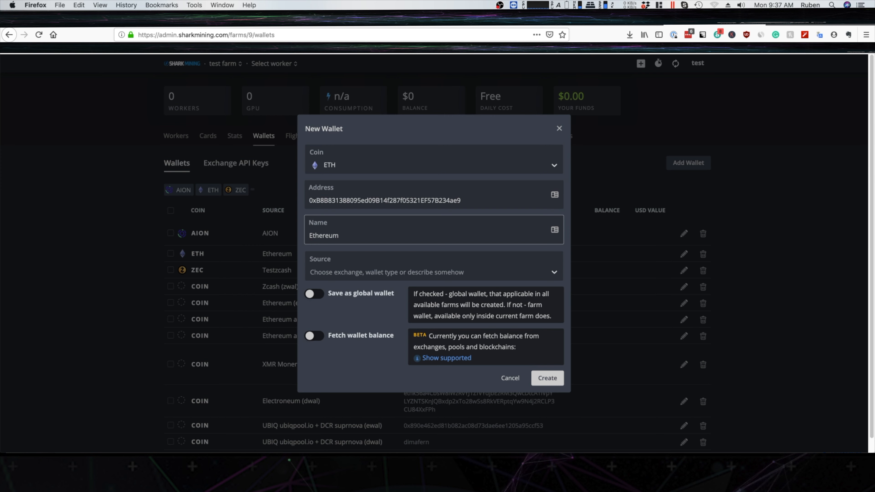
type("AMD")
left_click(545, 383)
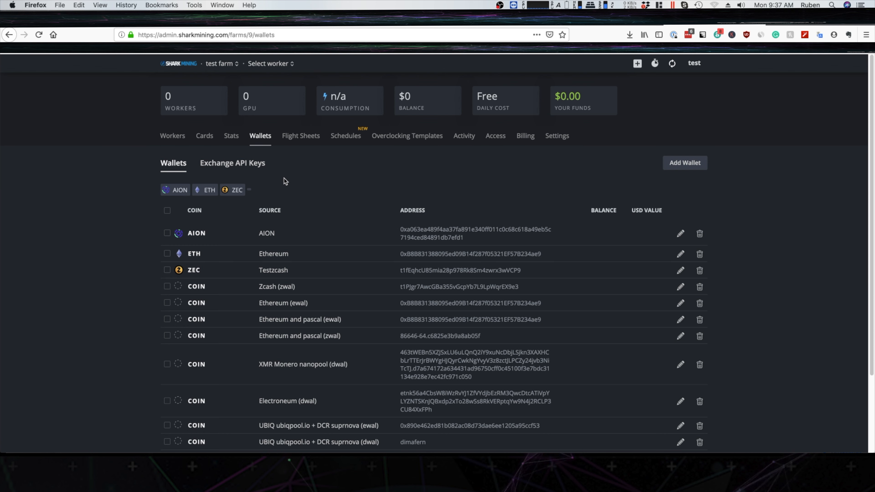
Begin a new flight sheet in the test farm with ETH as the coin and Ethereum AMD as the wallet.
left_click(307, 139)
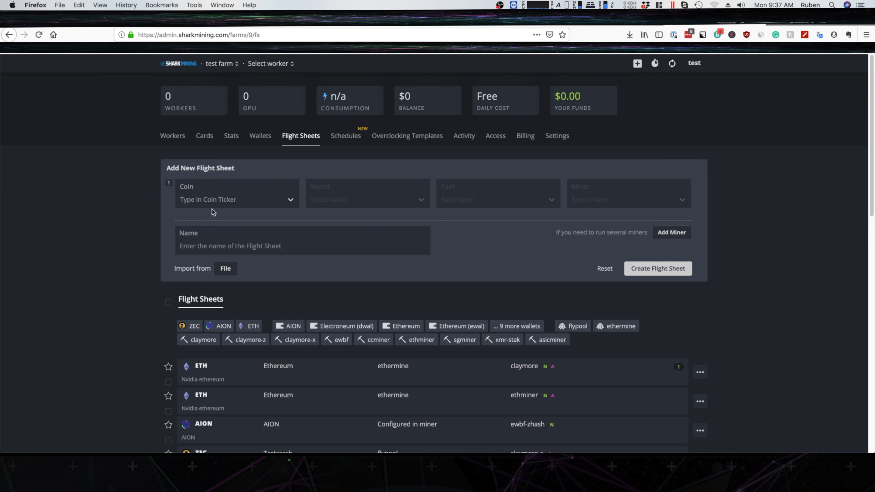
left_click(268, 200)
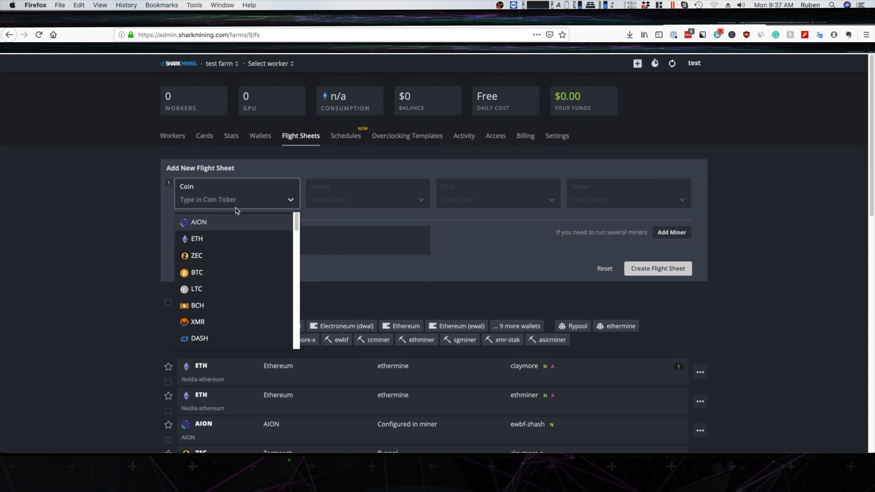
left_click(228, 241)
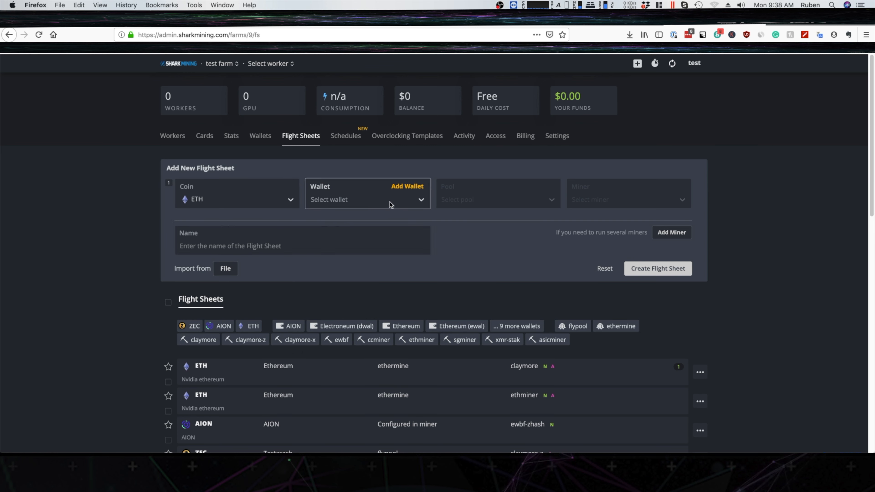
left_click(400, 206)
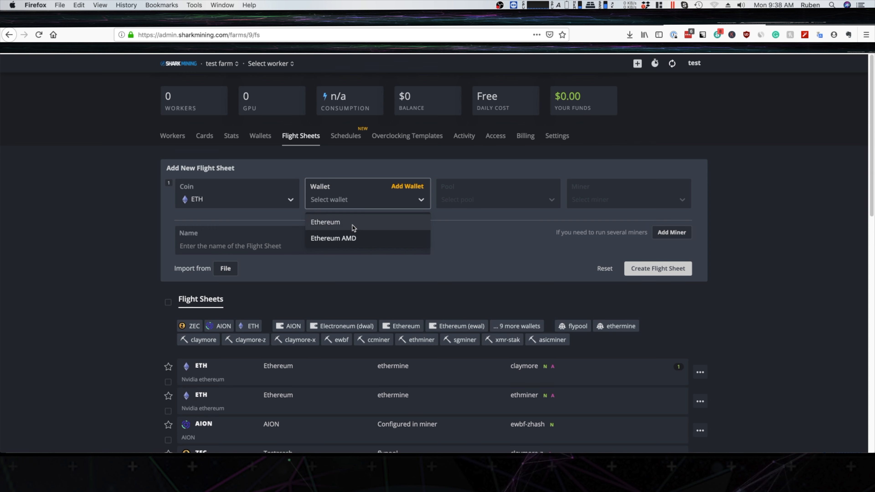
left_click(366, 240)
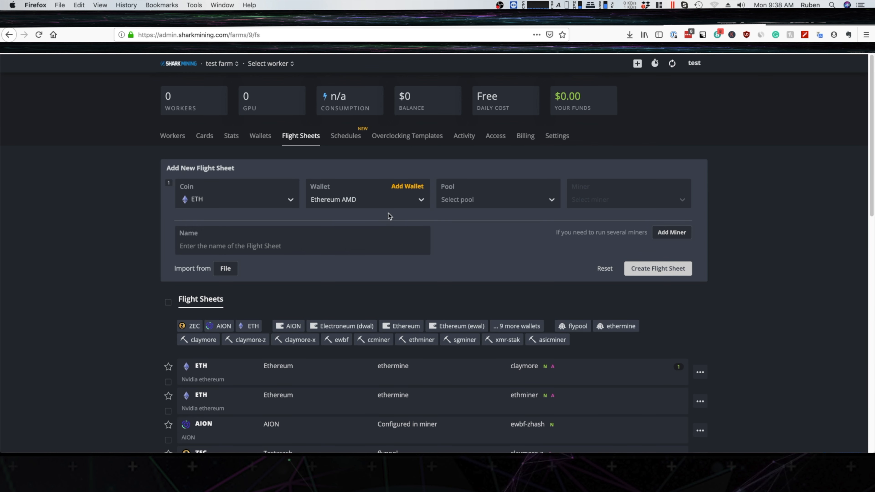
Set the flight sheet's pool to ethermine and apply its US East server.
left_click(539, 204)
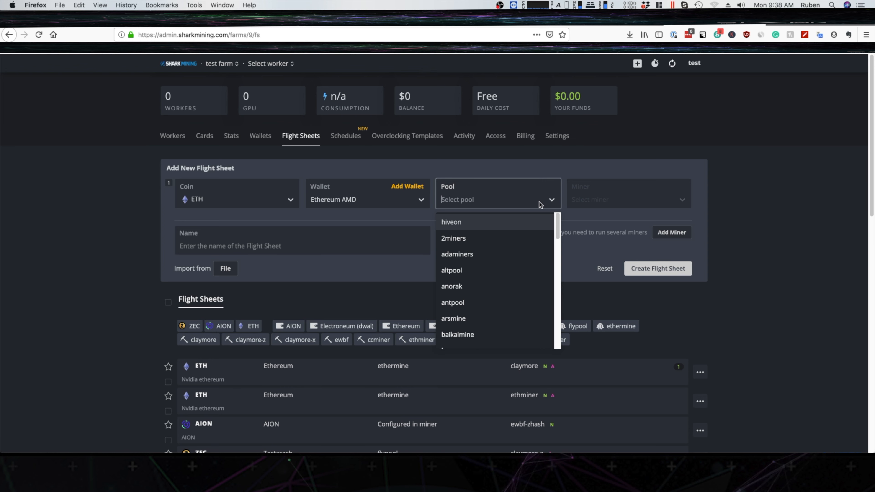
scroll(525, 247, "down", 5)
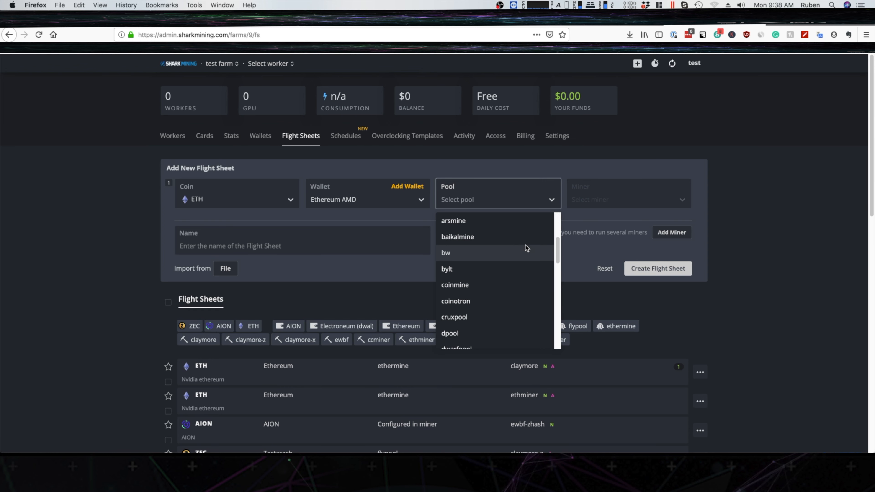
scroll(525, 248, "down", 1)
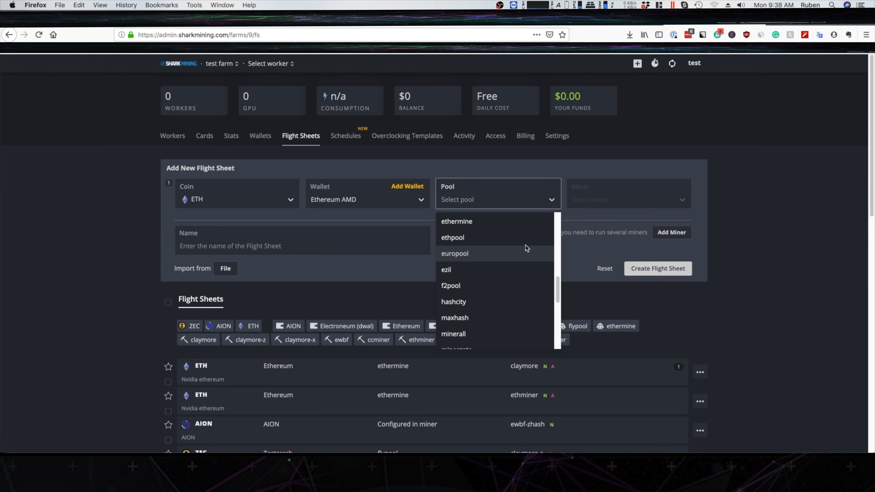
scroll(524, 247, "up", 2)
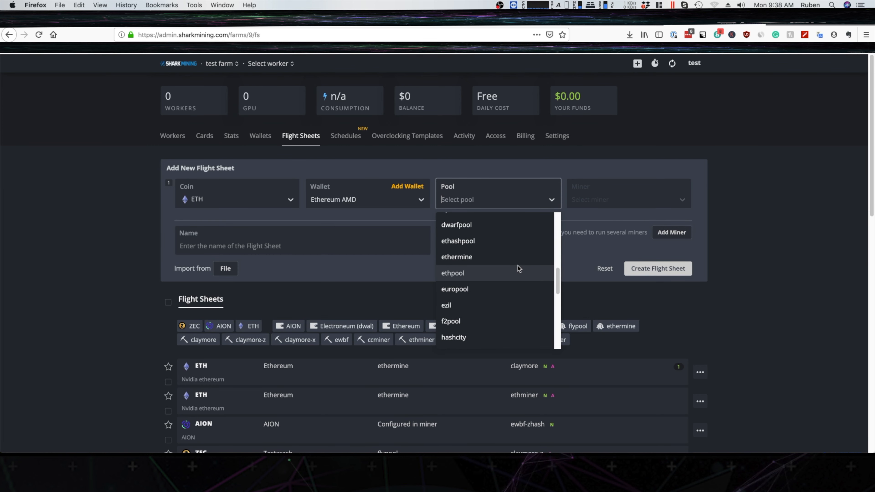
left_click(495, 257)
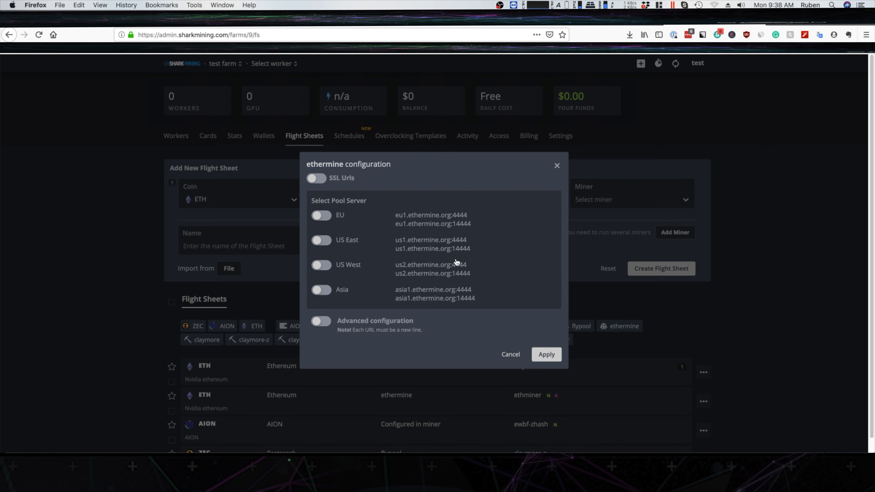
left_click(322, 241)
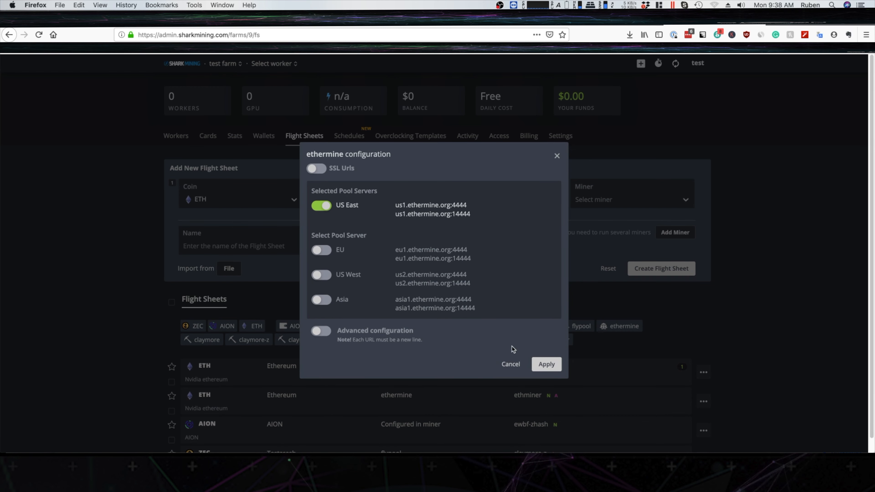
left_click(549, 365)
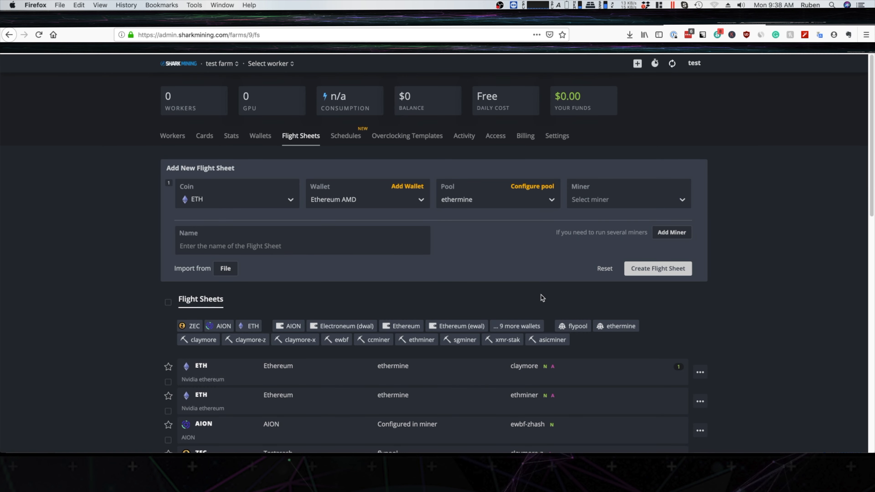
Choose Claymore Dual as the miner, name the flight sheet "AMD test" and create it.
left_click(678, 202)
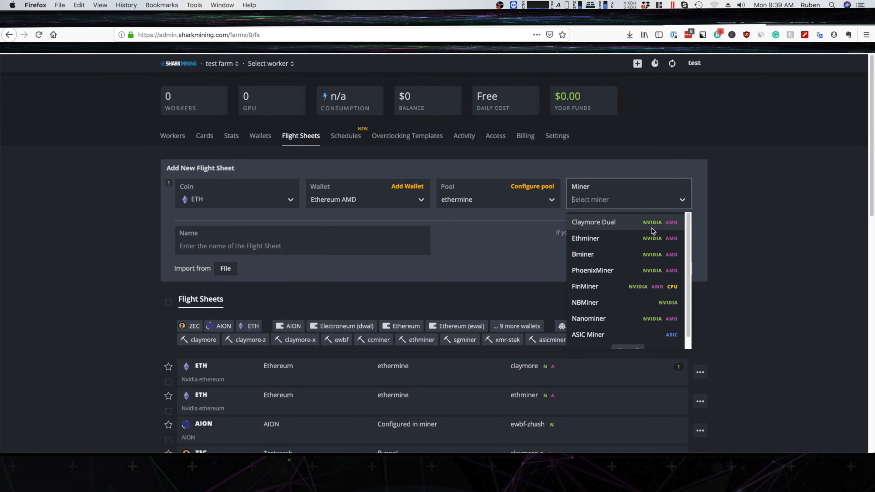
left_click(657, 224)
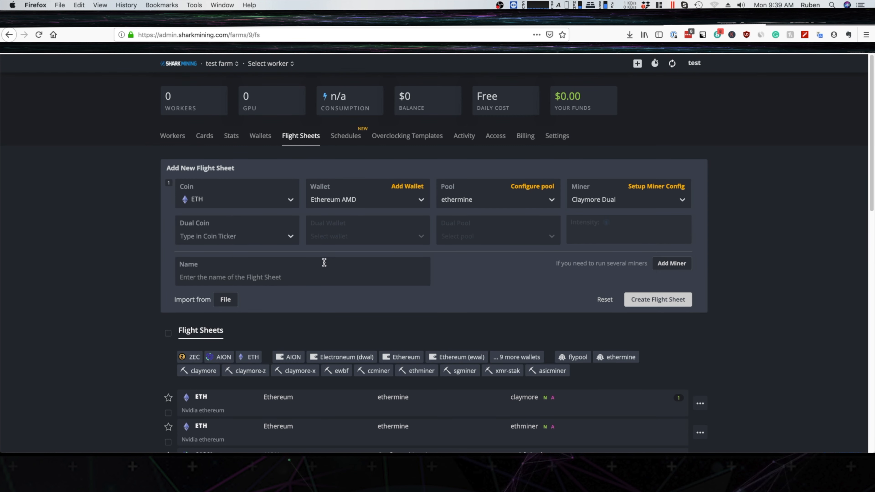
left_click(220, 266)
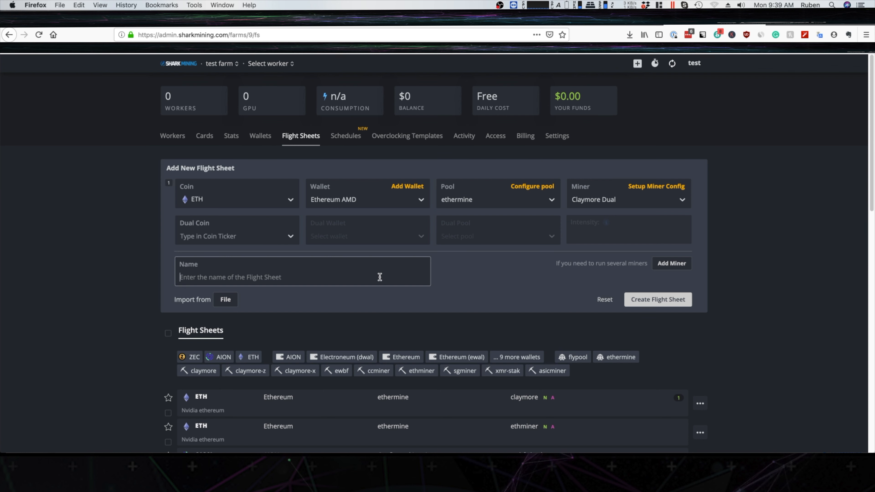
type("AMD test")
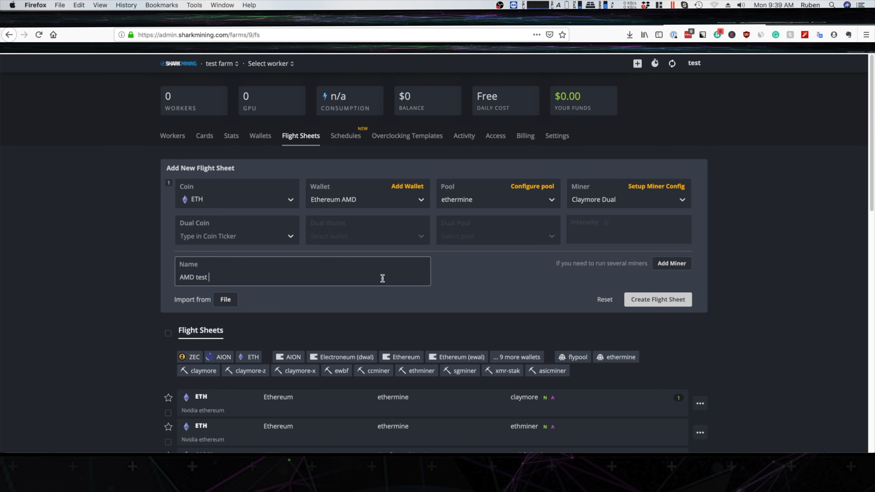
left_click(658, 303)
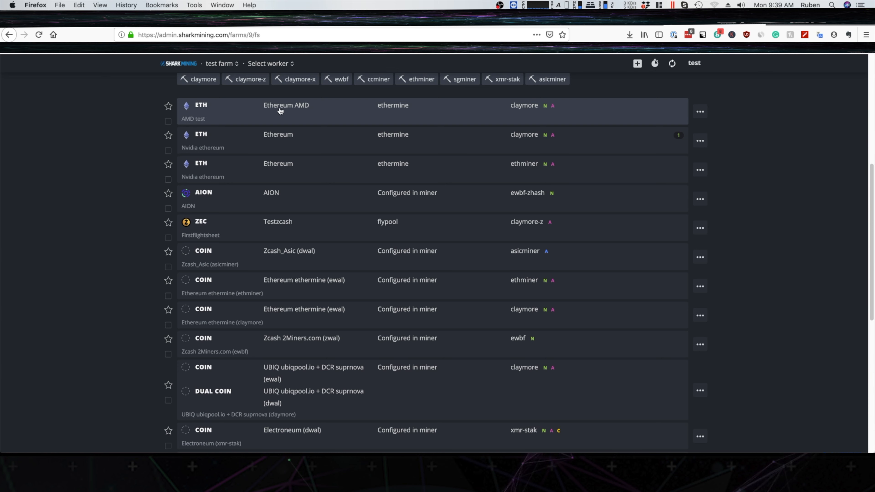
Examine the actions available for the AMD test flight sheet and look through the full list of flight sheets.
left_click(700, 111)
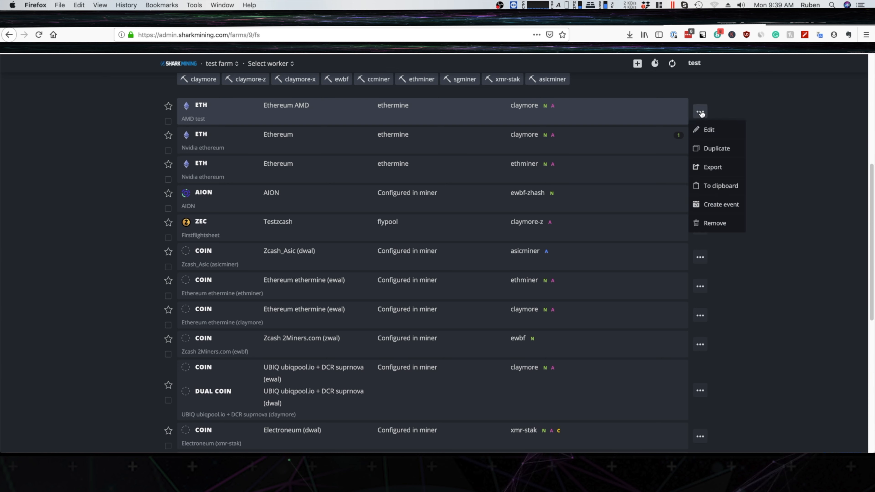
left_click(794, 195)
scroll(723, 179, "up", 3)
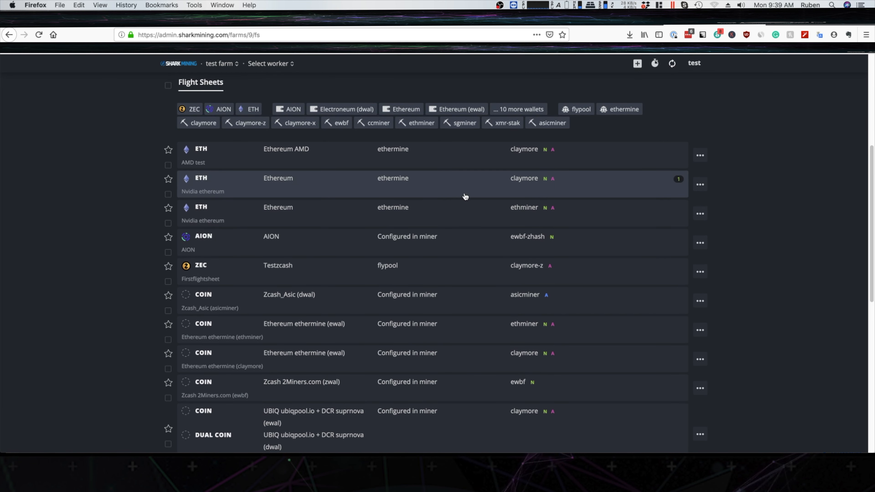
scroll(464, 195, "up", 3)
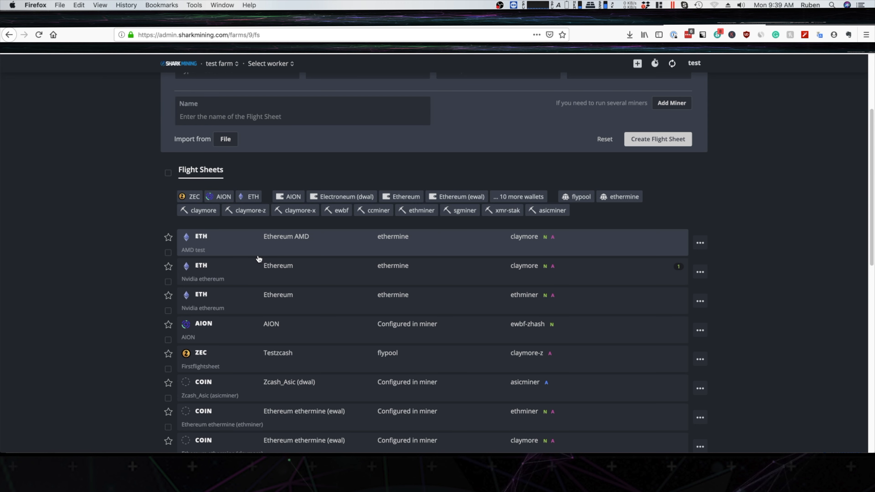
scroll(555, 322, "down", 5)
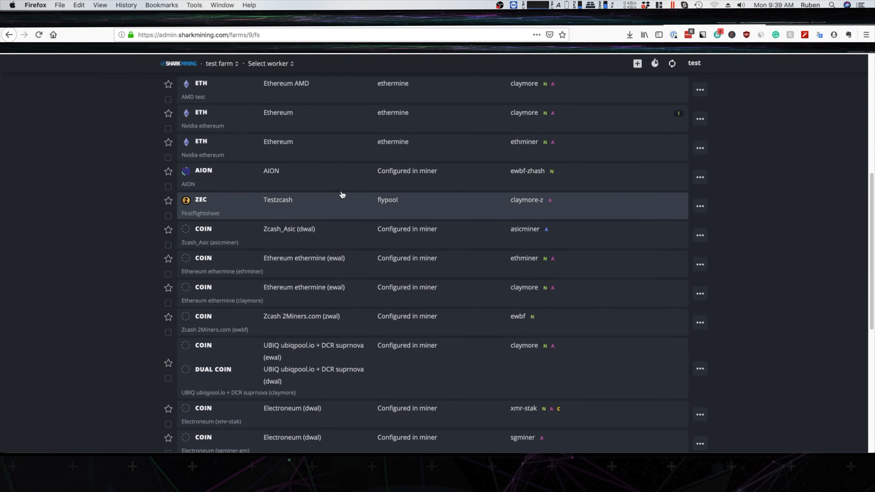
scroll(258, 257, "down", 8)
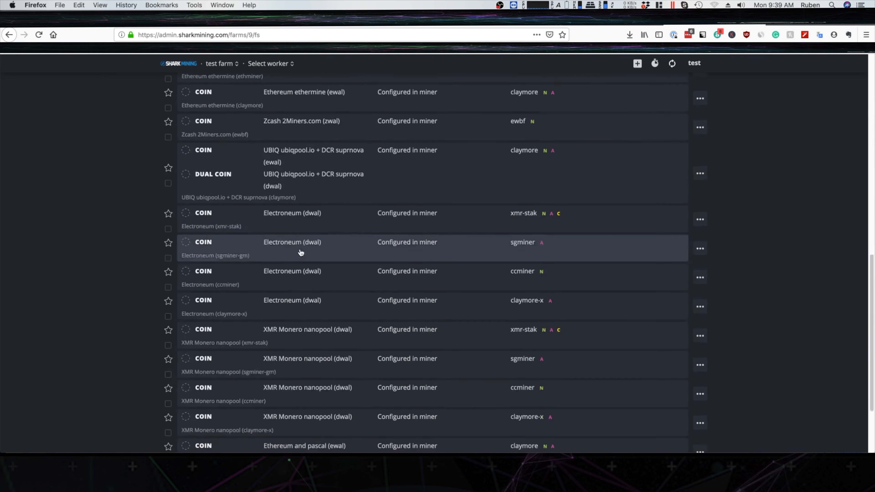
scroll(406, 269, "down", 2)
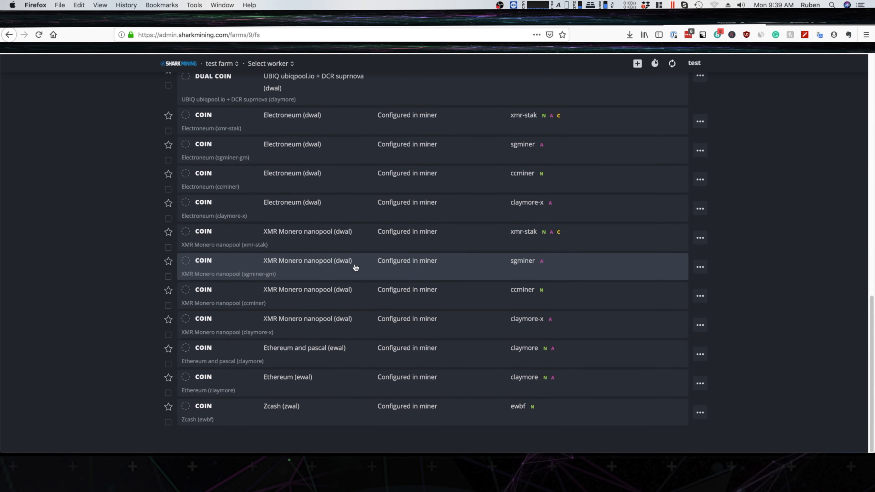
scroll(356, 267, "up", 8)
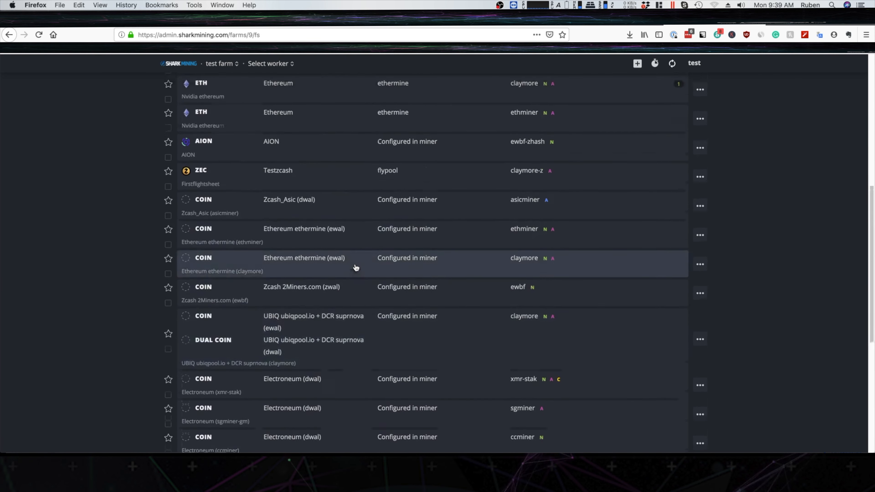
scroll(356, 268, "up", 9)
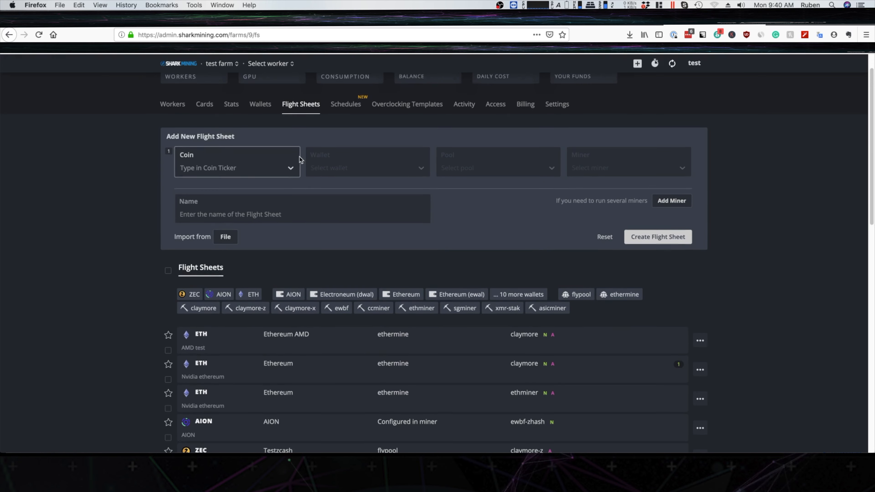
scroll(299, 159, "up", 1)
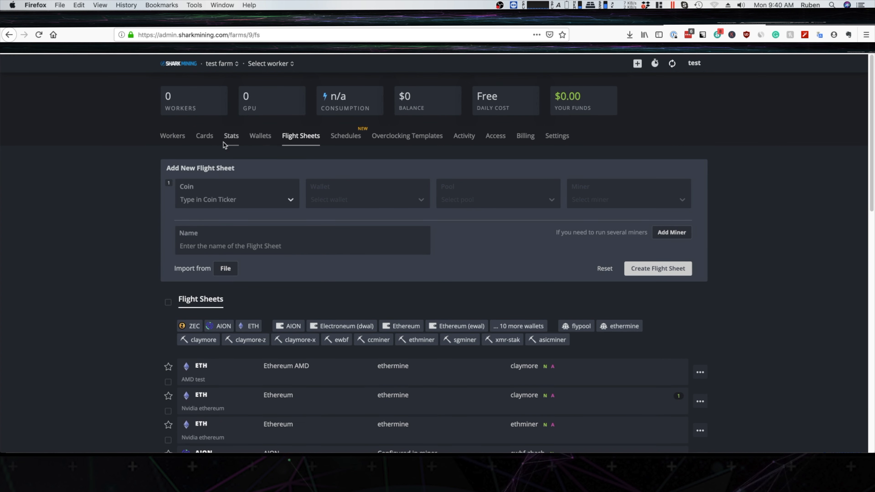
Apply the AMD test flight sheet to the amd worker and switch the worker to the ZEC sheet Firstflightsheet.
left_click(168, 137)
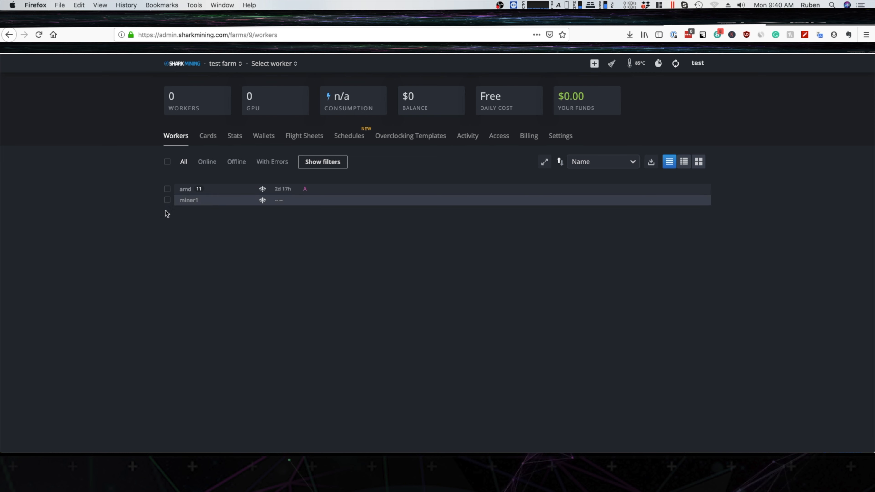
left_click(187, 192)
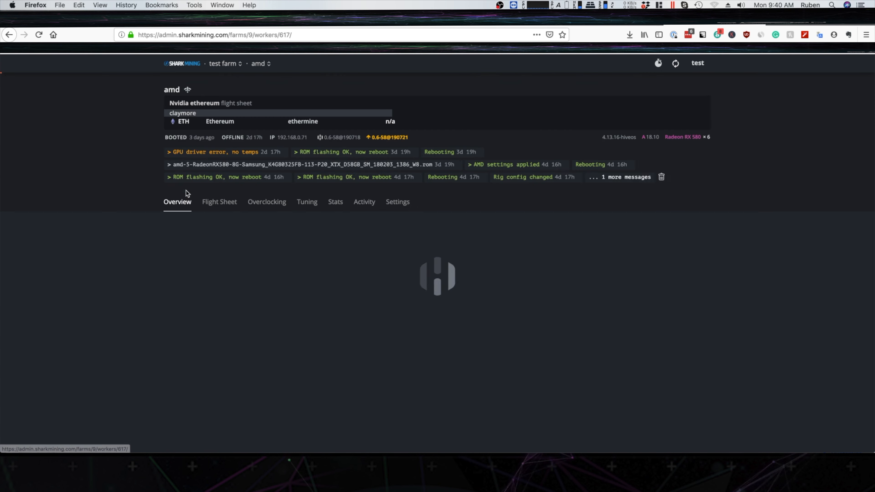
scroll(416, 239, "down", 2)
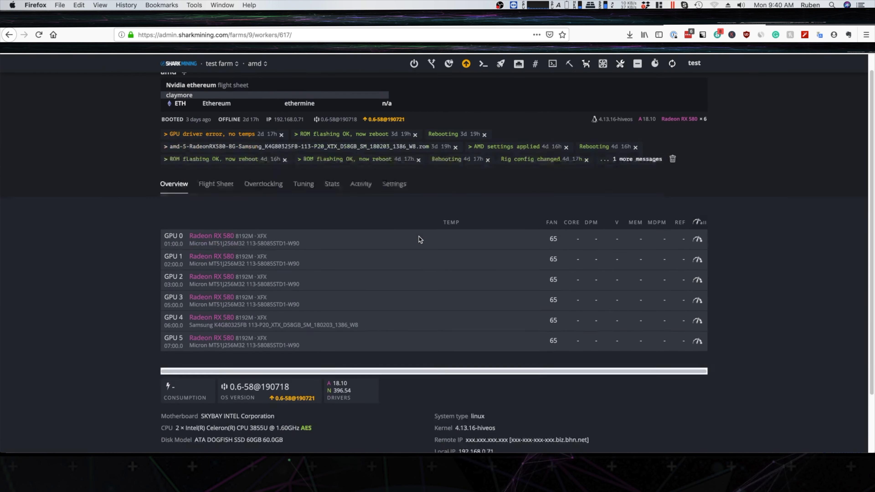
scroll(419, 239, "up", 2)
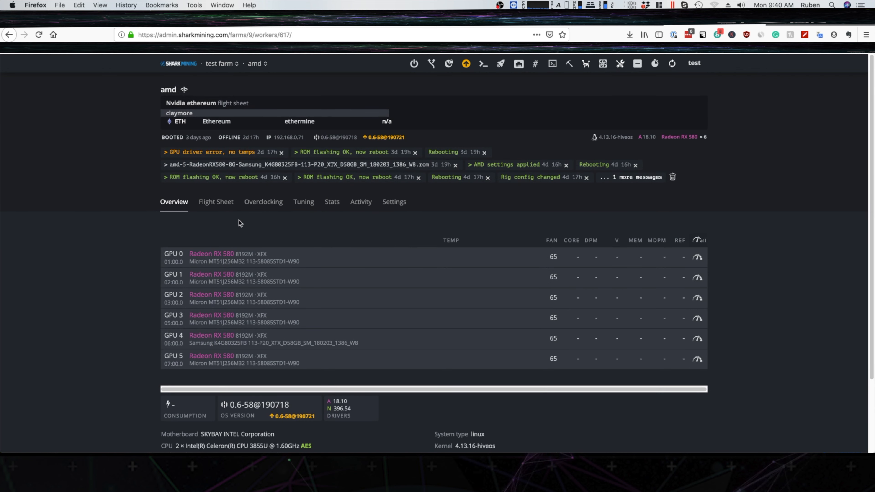
left_click(227, 206)
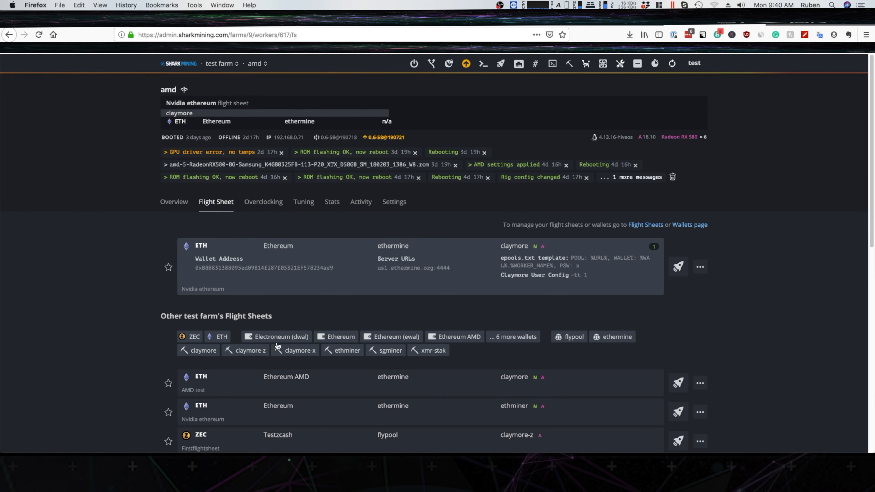
scroll(632, 299, "down", 4)
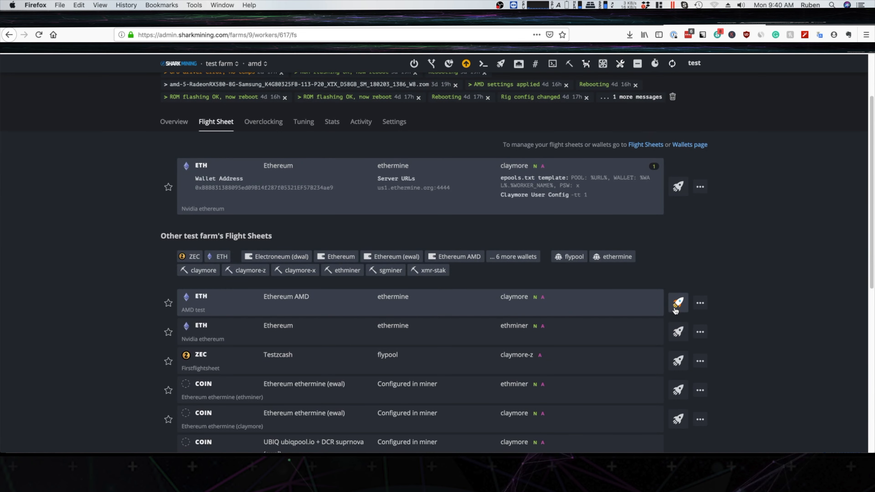
scroll(685, 312, "down", 2)
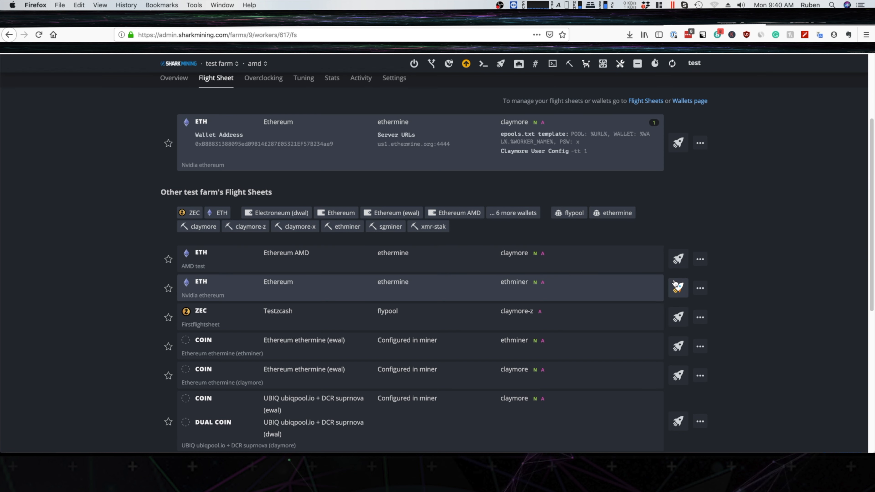
left_click(677, 262)
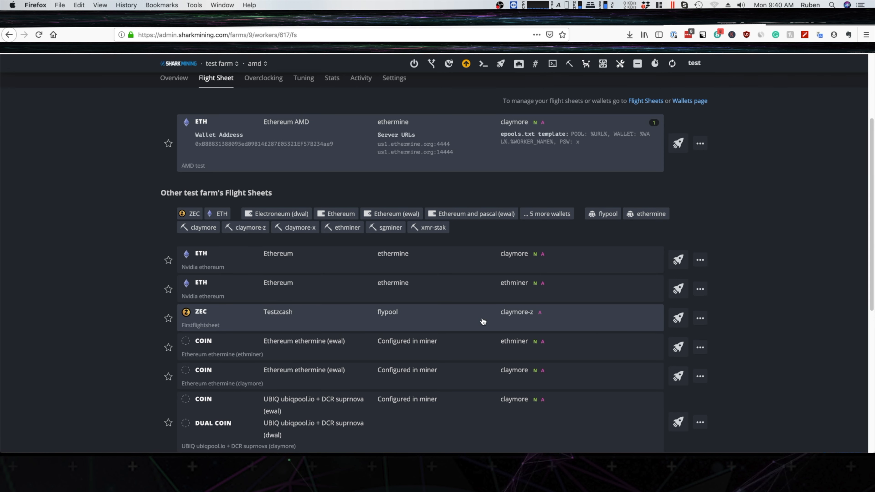
left_click(678, 318)
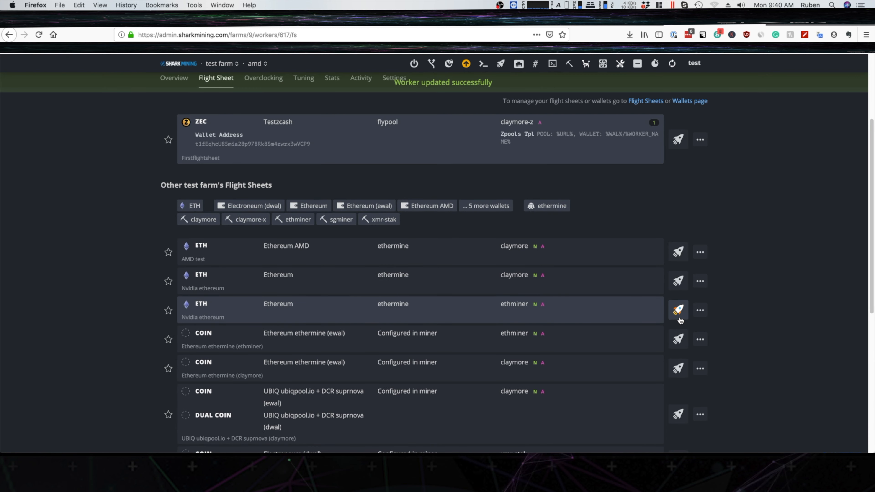
scroll(661, 316, "up", 4)
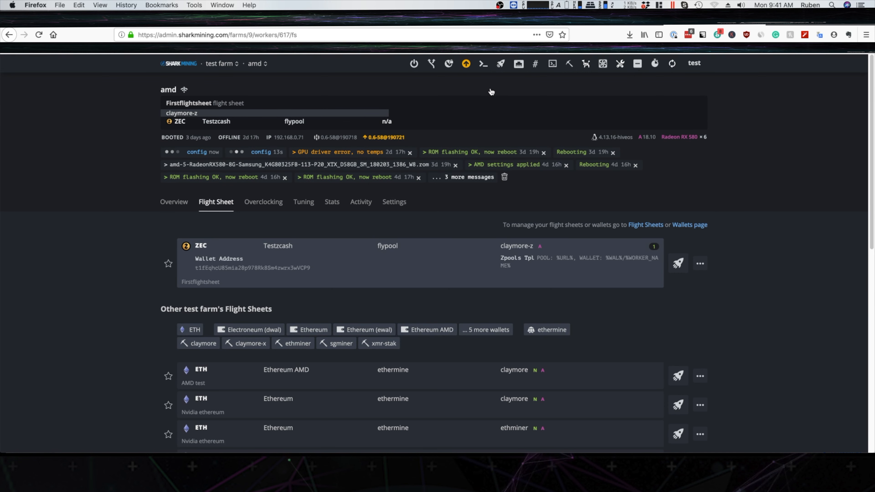
Remove the amd worker from the test farm, confirming the removal with "yes".
left_click(212, 64)
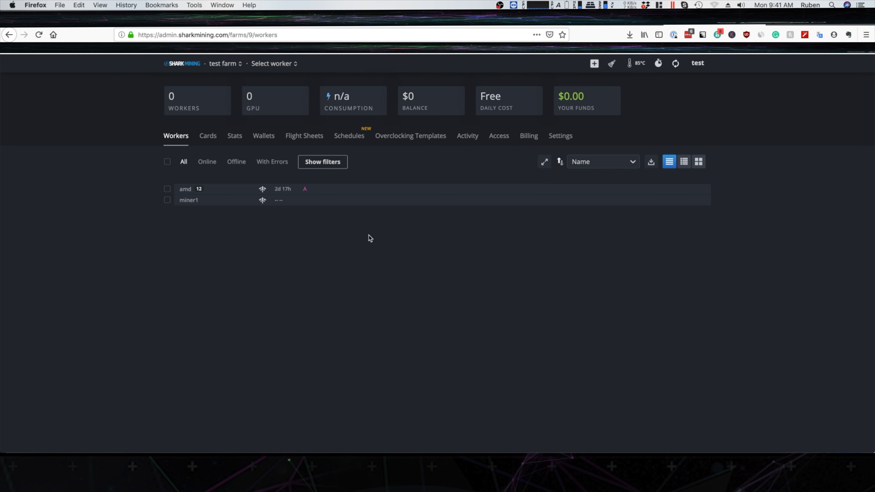
mouse_move(251, 69)
left_click(219, 63)
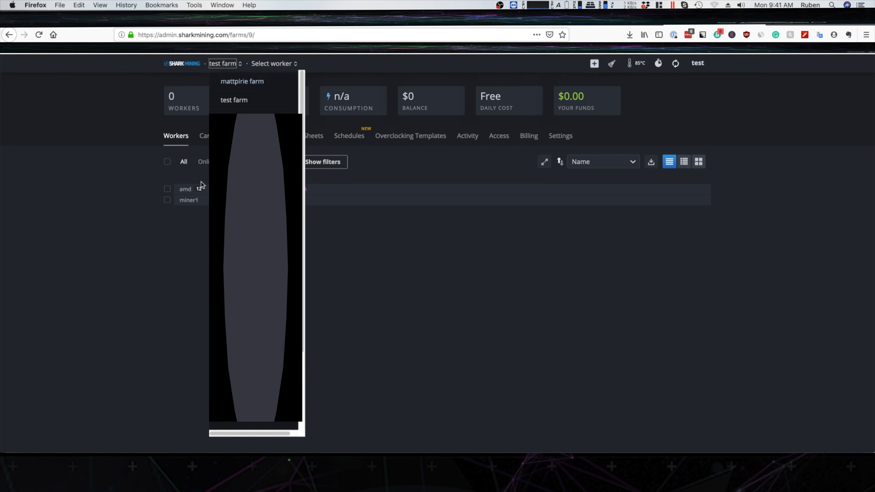
left_click(167, 189)
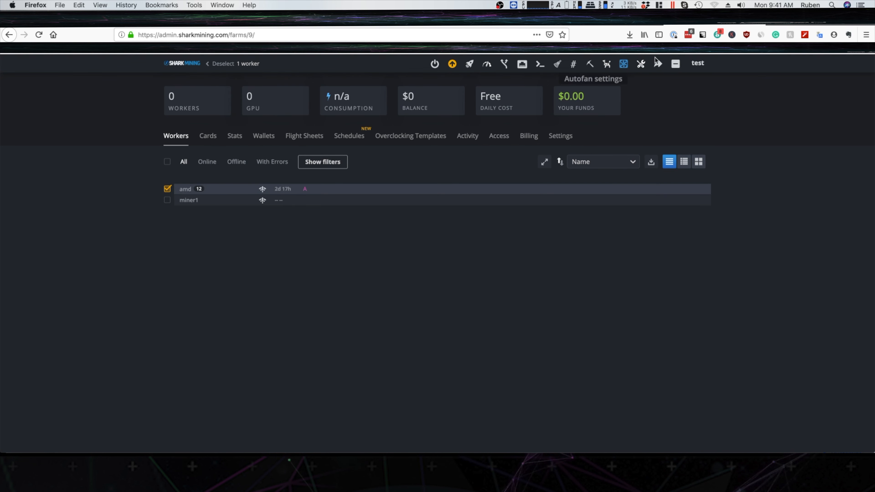
left_click(677, 65)
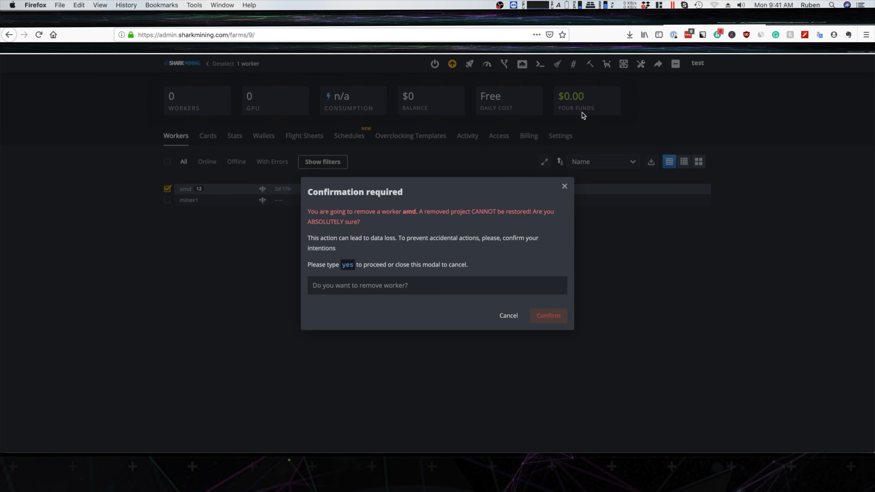
left_click(391, 286)
type("yes")
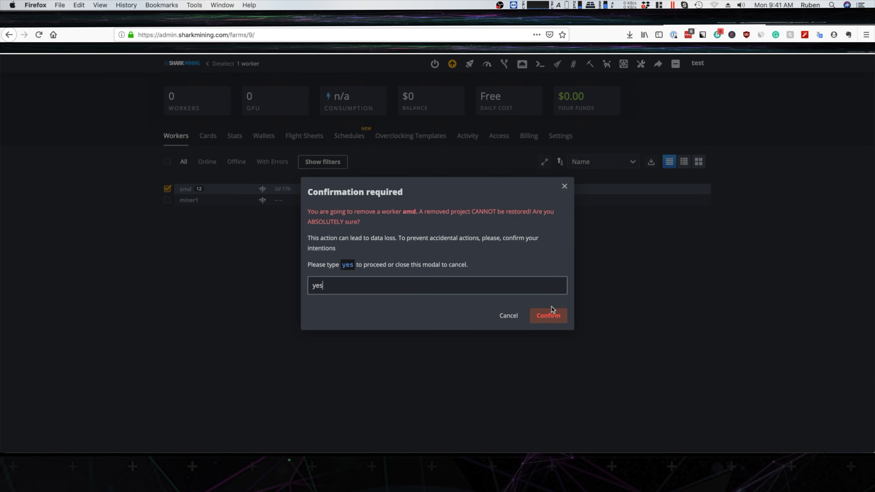
left_click(556, 316)
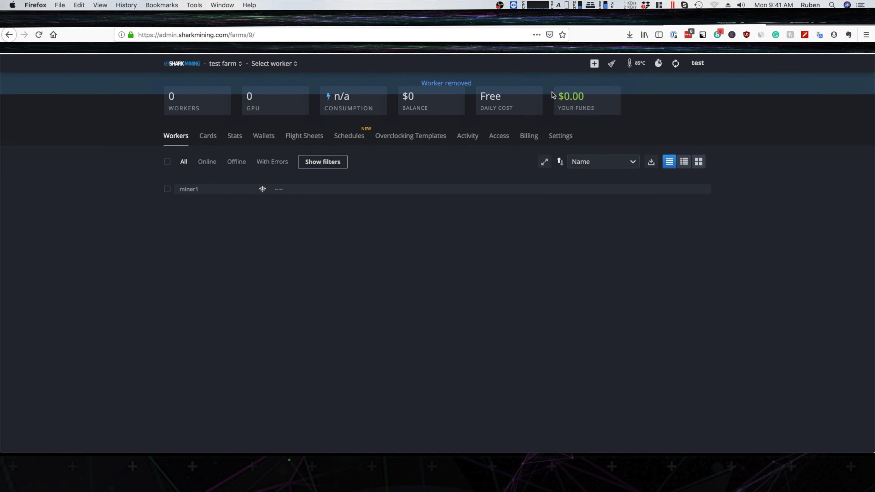
left_click(594, 64)
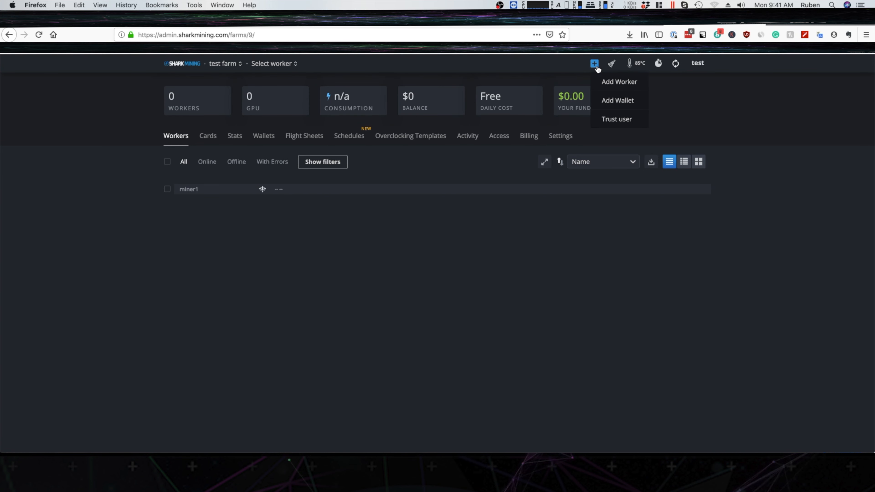
left_click(618, 82)
left_click(555, 225)
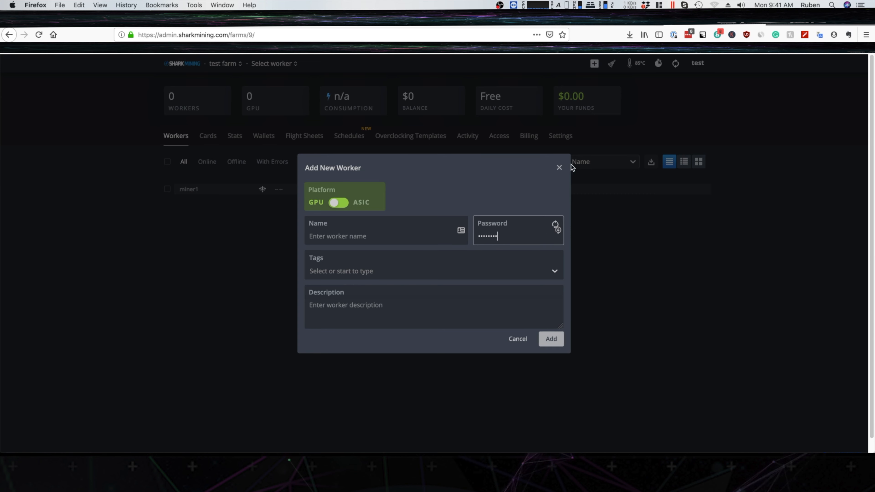
left_click(559, 167)
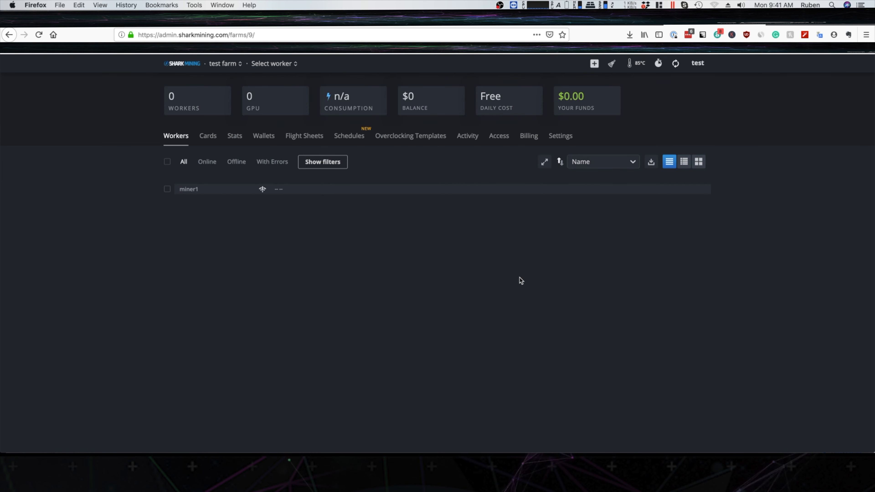